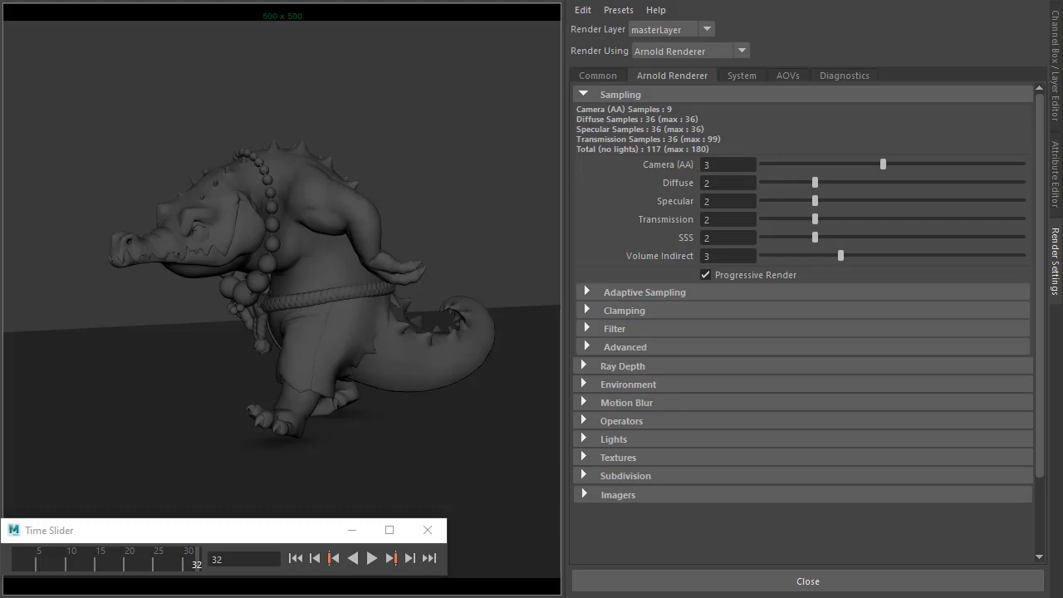
Step: Play the crocodile's walk cycle in the viewport and stop it at frame 15
{"action": "left_click", "coordinate": [371, 558]}
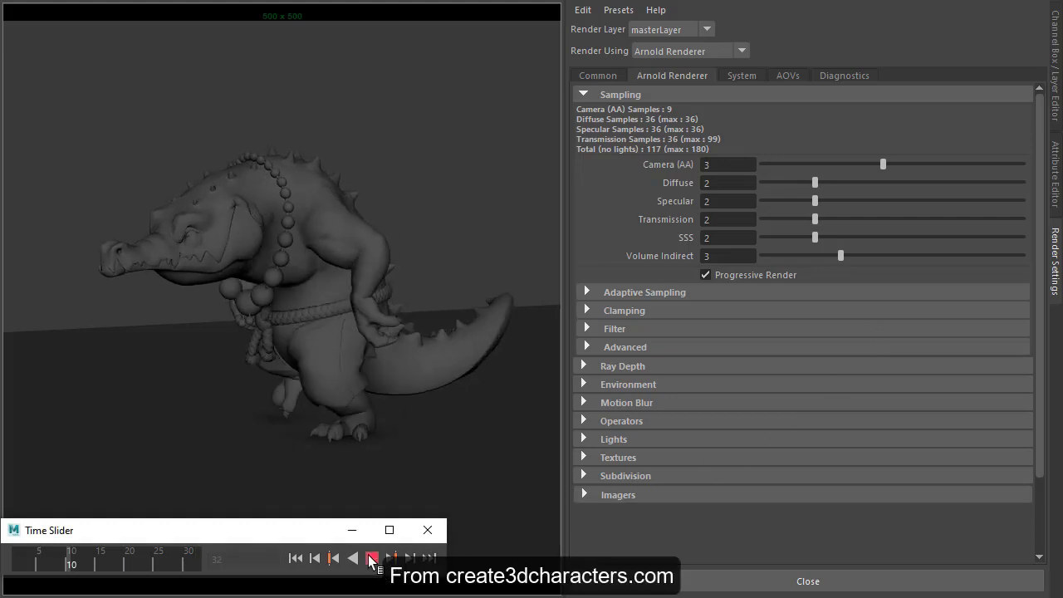
{"action": "left_click", "coordinate": [371, 558]}
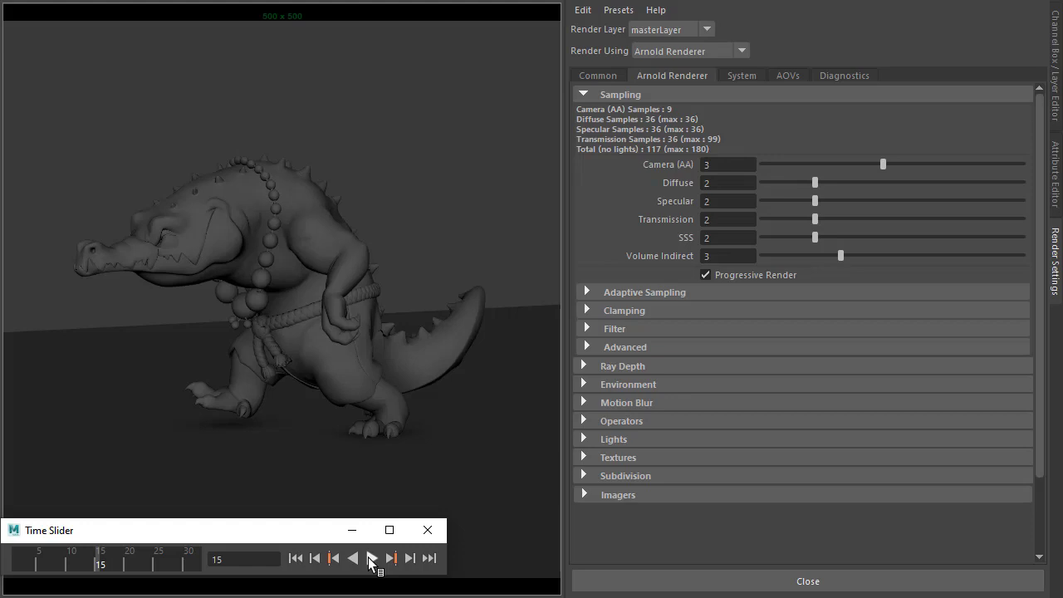
Step: Open the Arnold RenderView, view its Export Arnold Scene dialog, and close both without exporting
{"action": "key", "text": "space"}
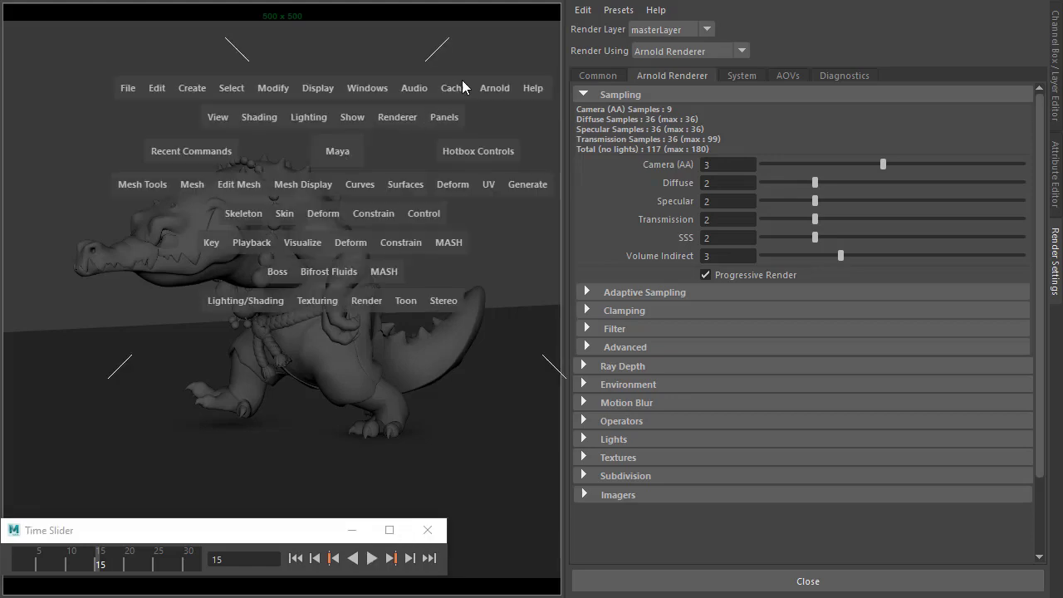
{"action": "left_click", "coordinate": [493, 88]}
{"action": "left_click", "coordinate": [535, 137]}
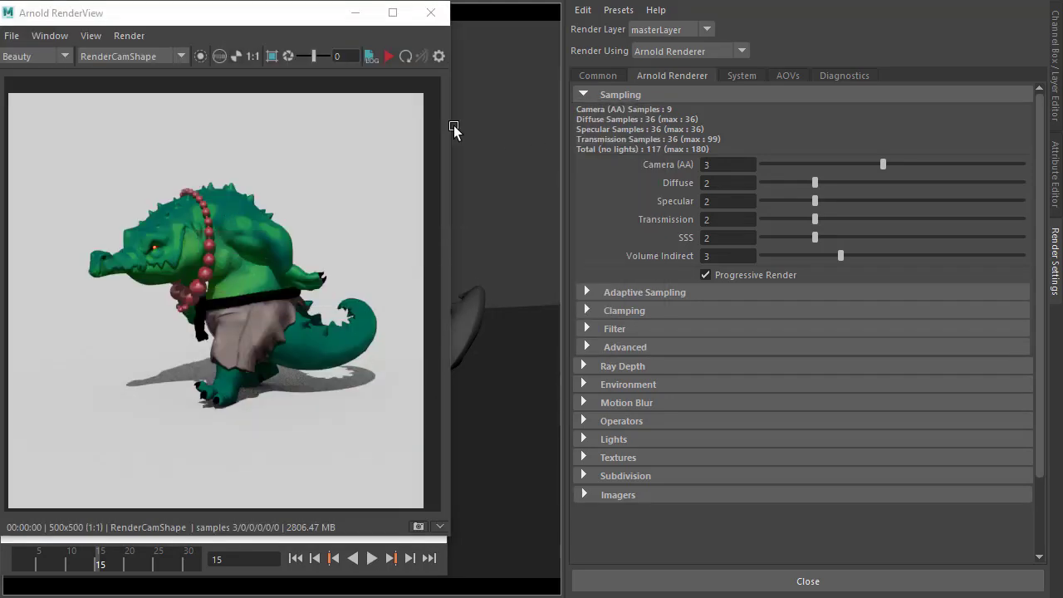
{"action": "left_click", "coordinate": [12, 36]}
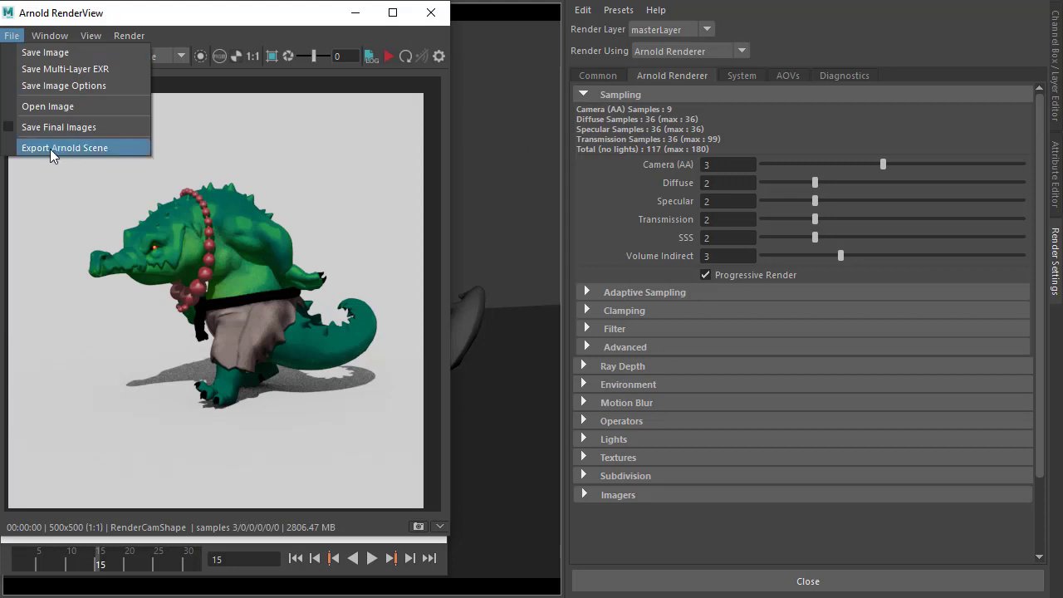
{"action": "left_click", "coordinate": [86, 147]}
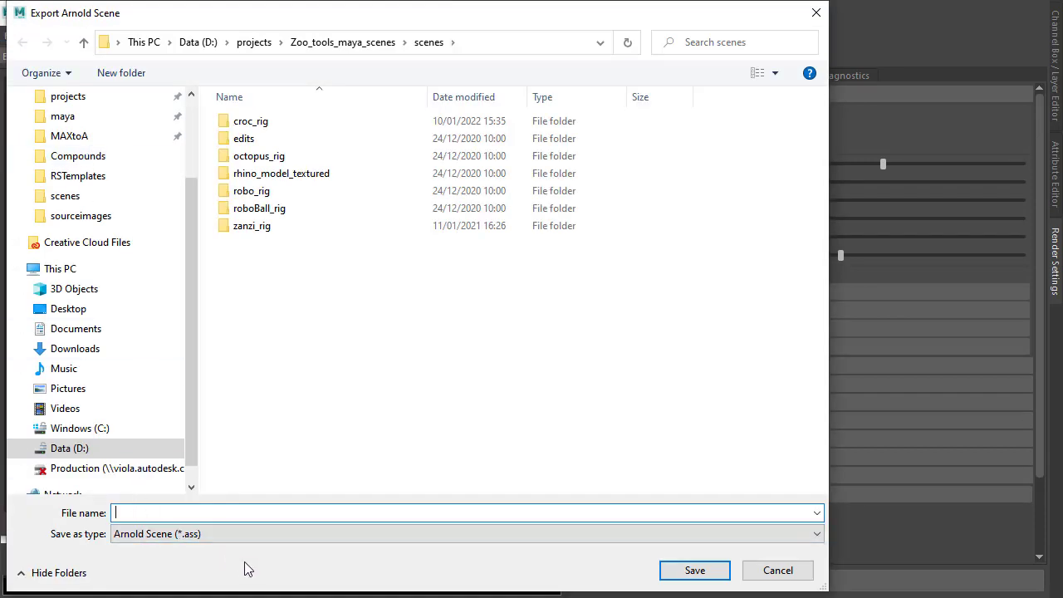
{"action": "key", "text": "Escape"}
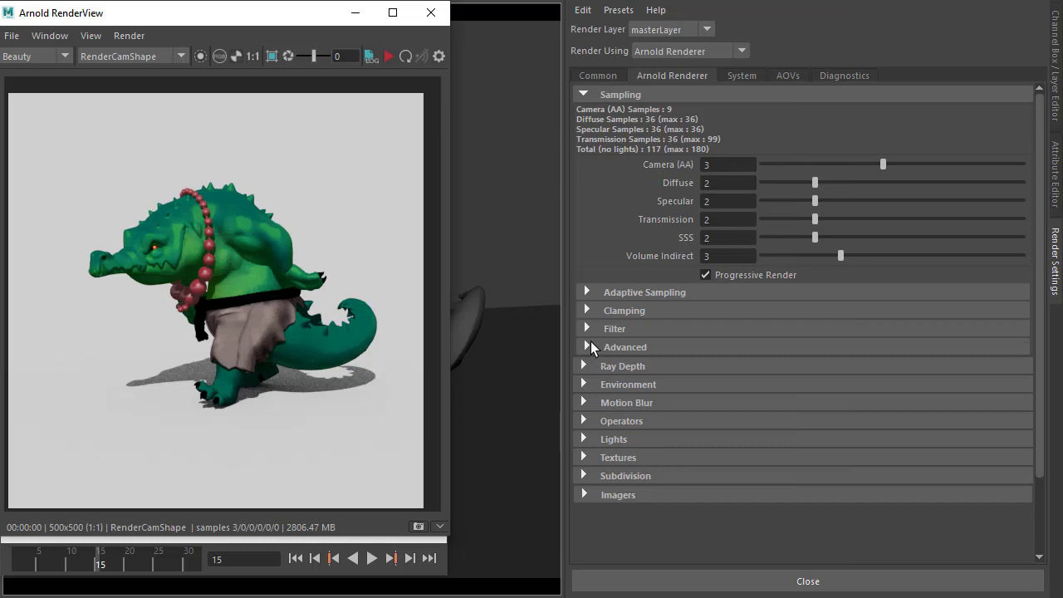
{"action": "left_click", "coordinate": [430, 12]}
Step: Examine the options for exporting the whole scene to .ASS, including the frame sequence settings, and close them
{"action": "key", "text": "space"}
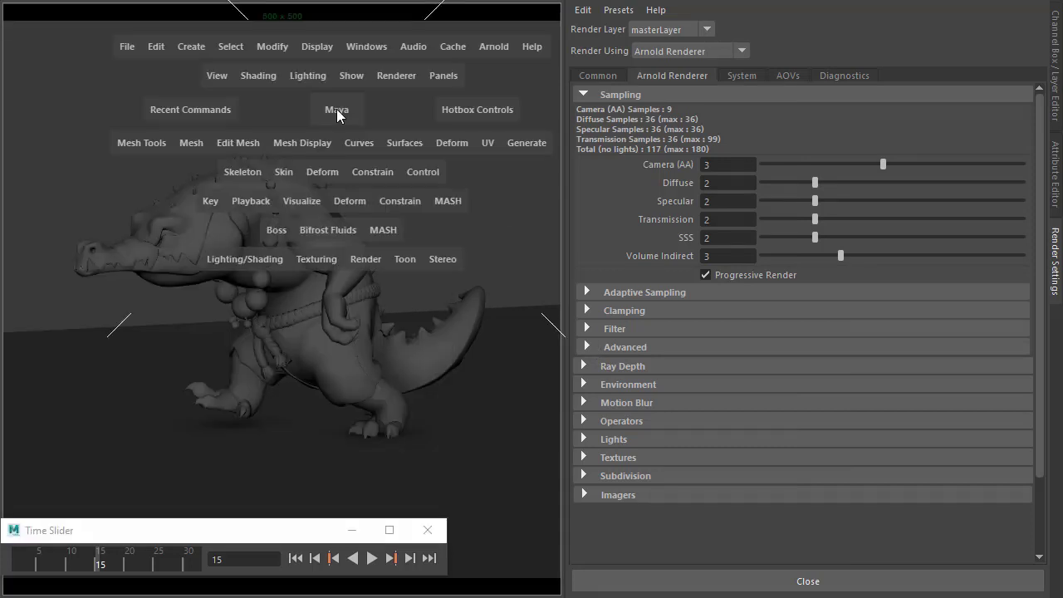
{"action": "left_click", "coordinate": [484, 47]}
{"action": "left_click", "coordinate": [518, 63]}
{"action": "mouse_move", "coordinate": [528, 104]}
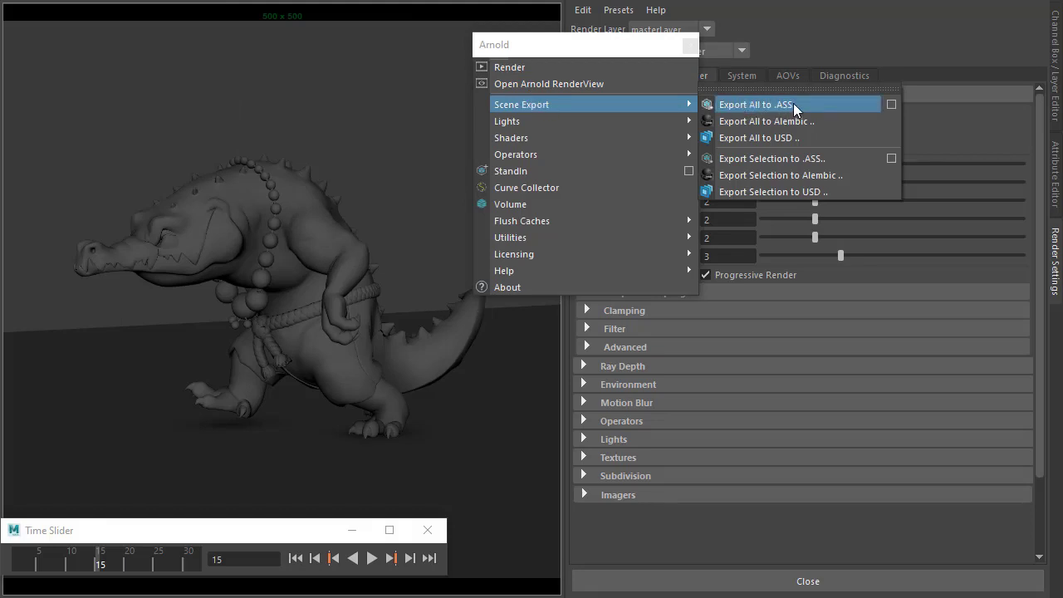
{"action": "left_click", "coordinate": [892, 104]}
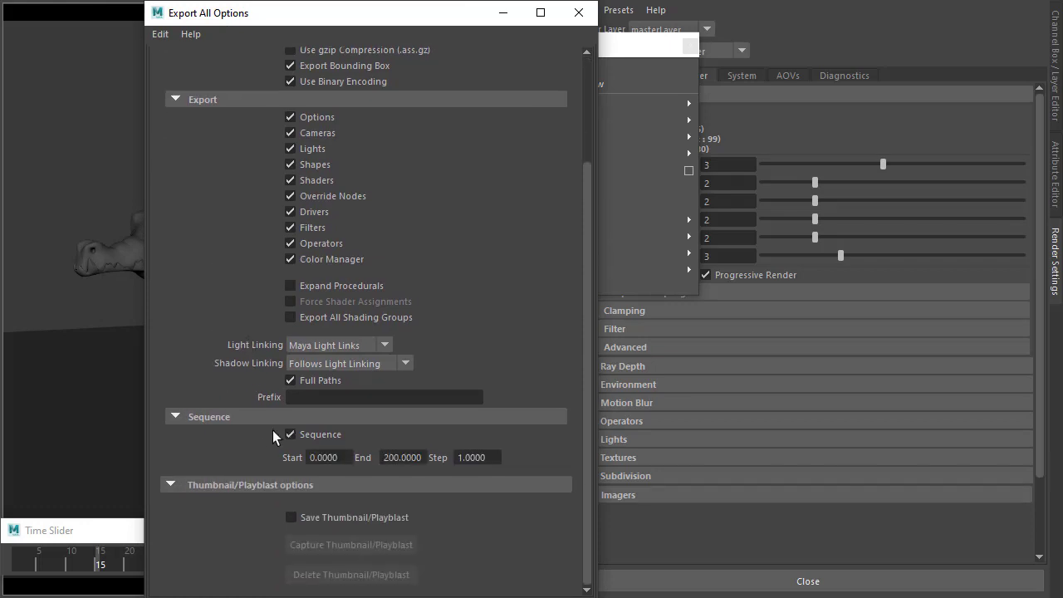
{"action": "key", "text": "Escape"}
{"action": "key", "text": "ctrl+f"}
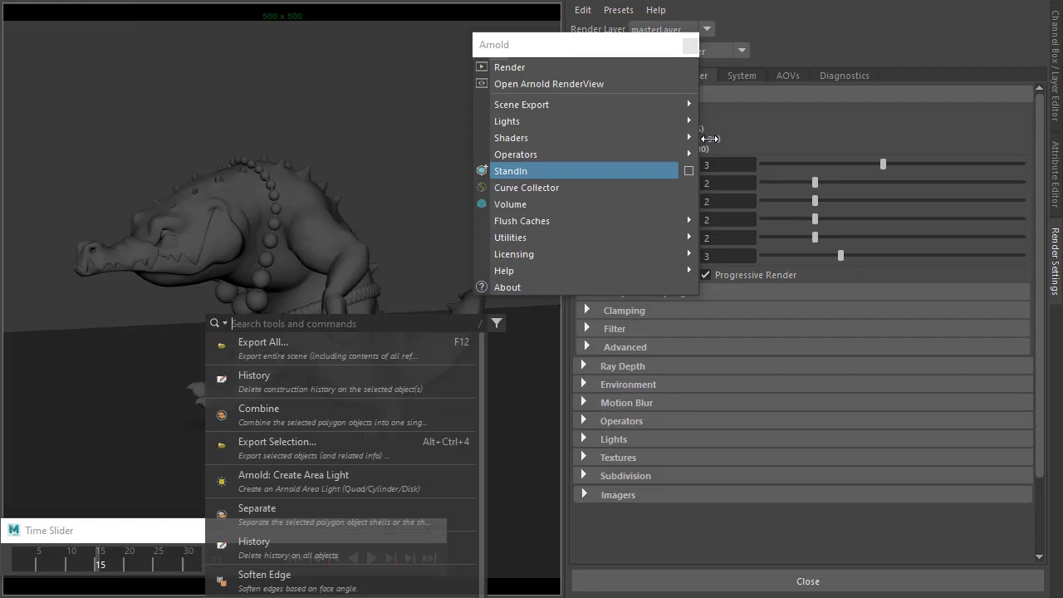
{"action": "left_click", "coordinate": [697, 42]}
Step: Open Export All through the command search, choose ASS Export (*.ass;*.ass.gz) as the file type, and cancel the export
{"action": "key", "text": "ctrl+f"}
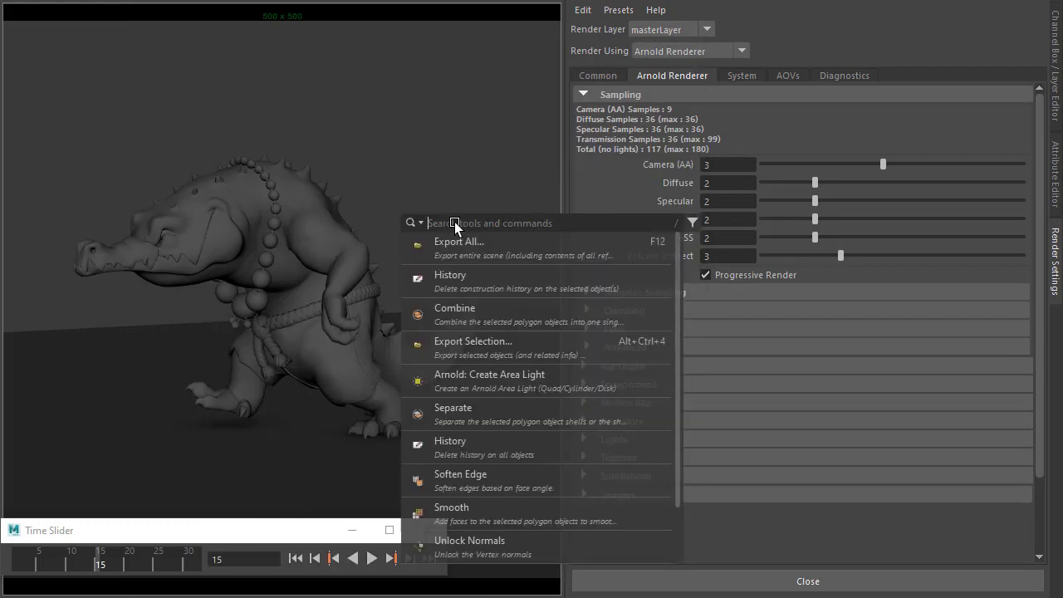
{"action": "left_click", "coordinate": [479, 251]}
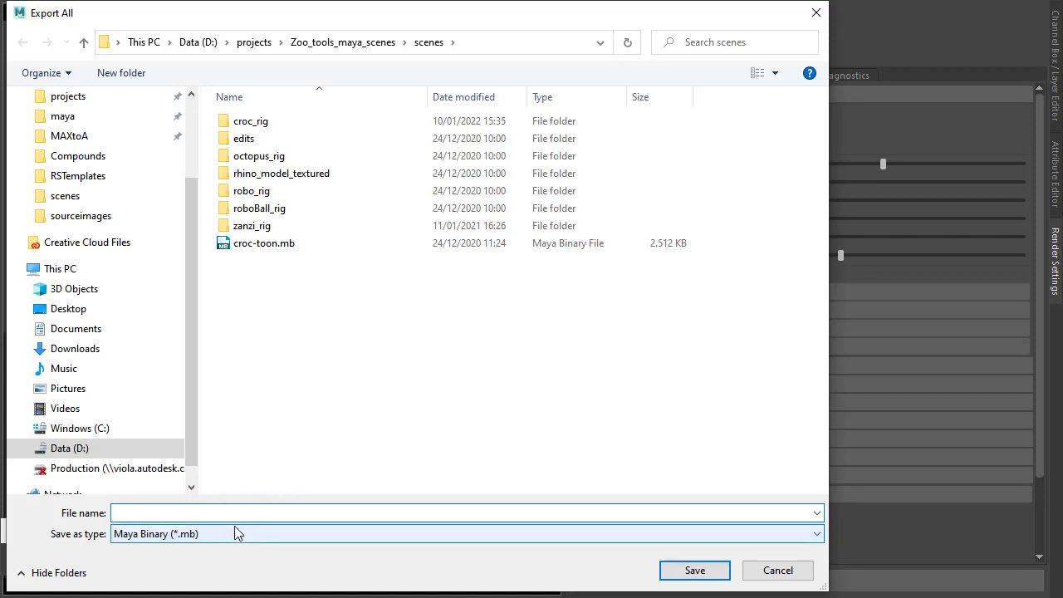
{"action": "left_click", "coordinate": [235, 531]}
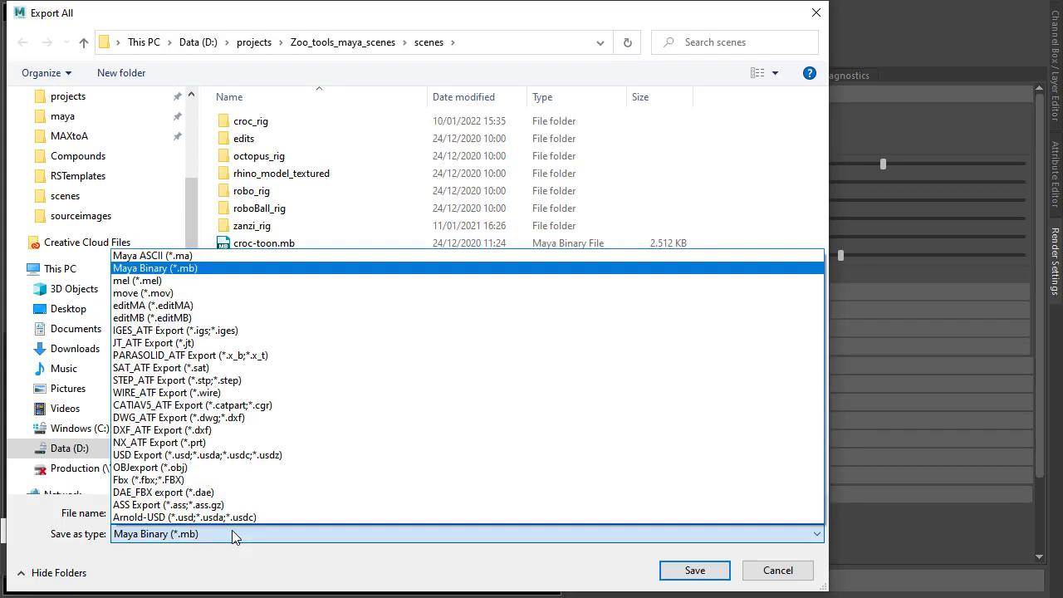
{"action": "left_click", "coordinate": [185, 505]}
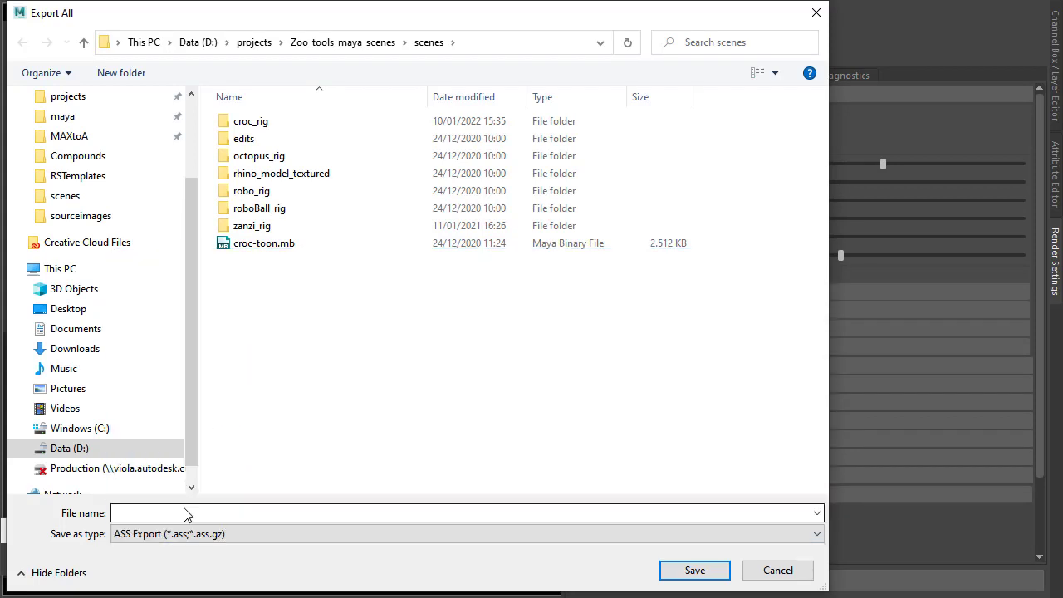
{"action": "key", "text": "Escape"}
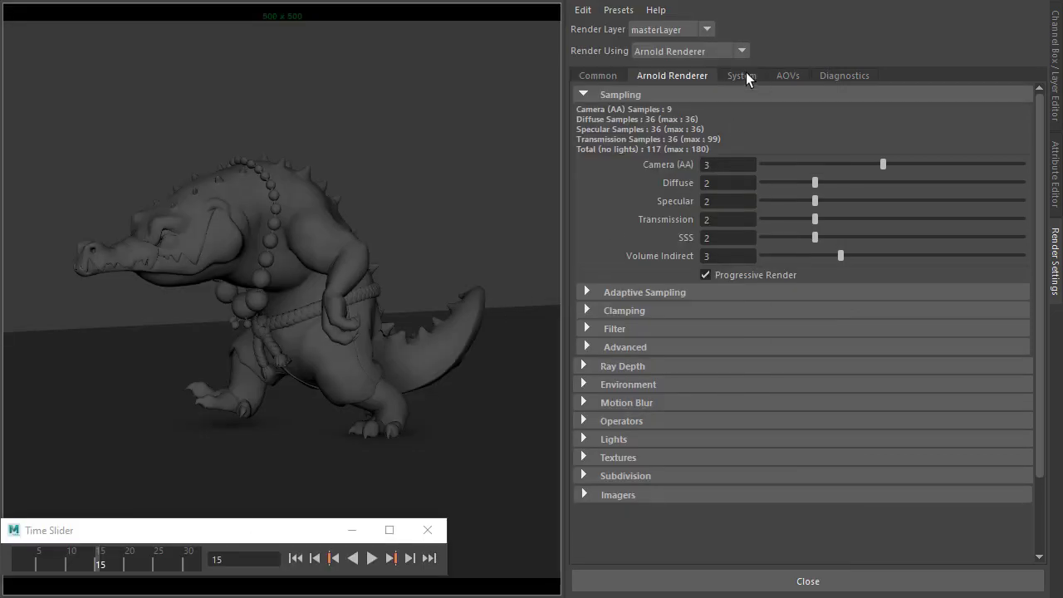
Step: Set the Arnold render type to Export Ass and Kick in the system render settings
{"action": "left_click", "coordinate": [744, 76]}
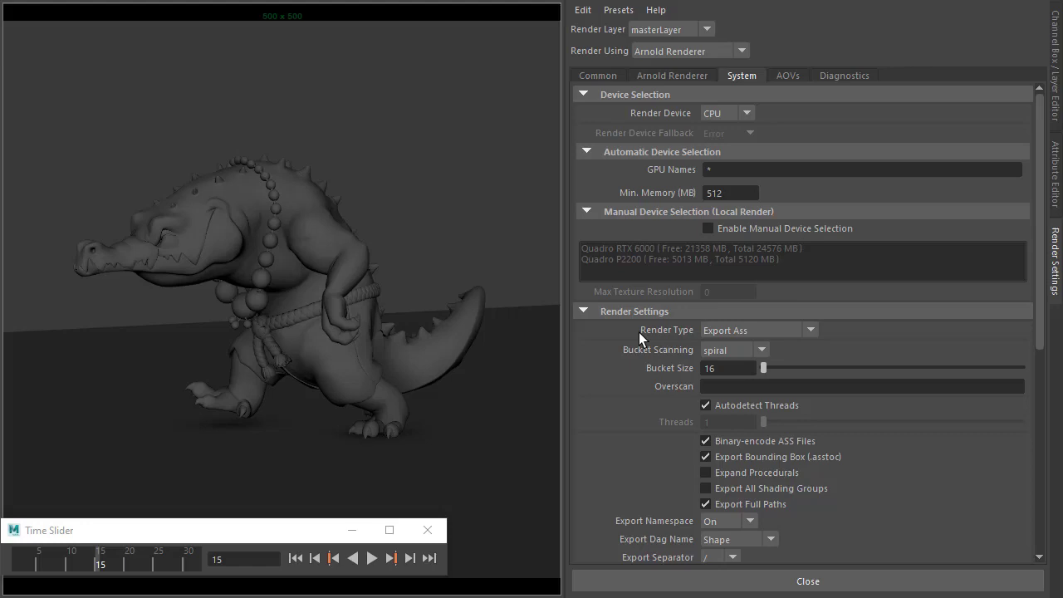
{"action": "left_click", "coordinate": [713, 329]}
{"action": "left_click", "coordinate": [727, 343]}
{"action": "left_click", "coordinate": [735, 329]}
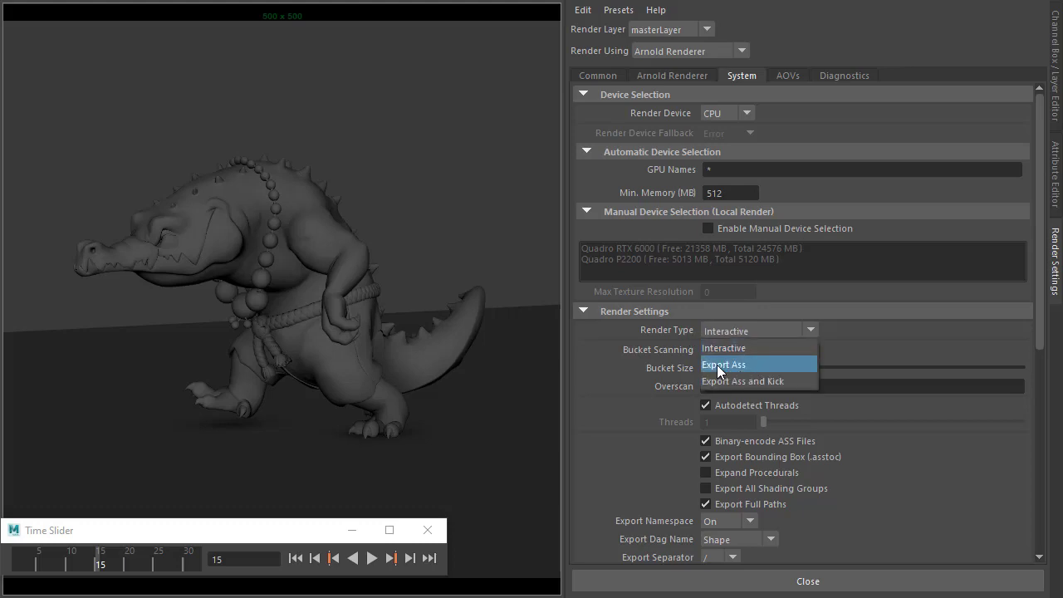
{"action": "left_click", "coordinate": [782, 380]}
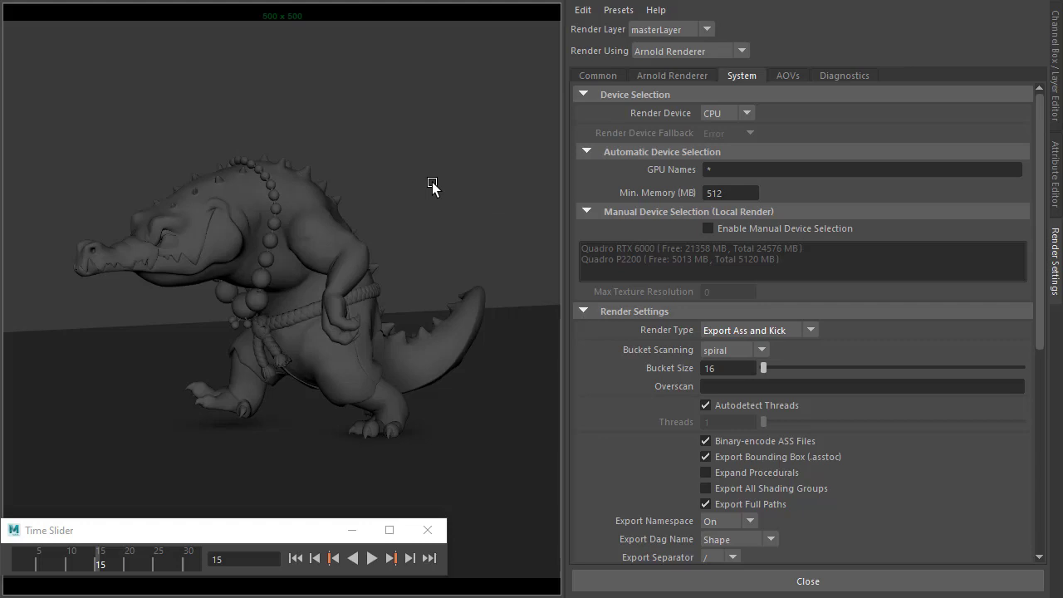
Step: Open the Render View and render the current frame with Arnold
{"action": "key", "text": "space"}
{"action": "left_click", "coordinate": [356, 85]}
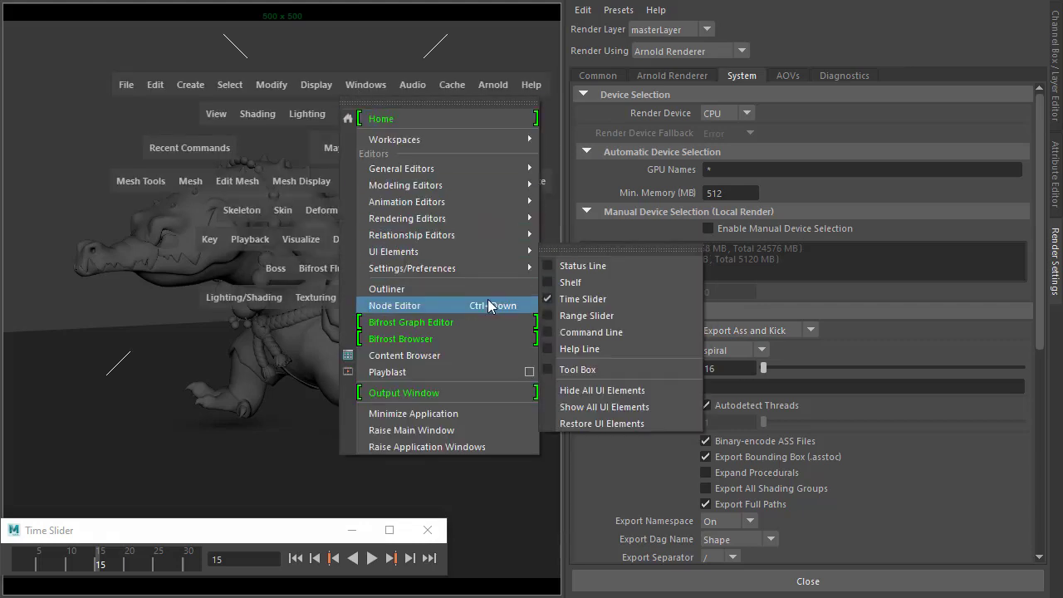
{"action": "mouse_move", "coordinate": [461, 208]}
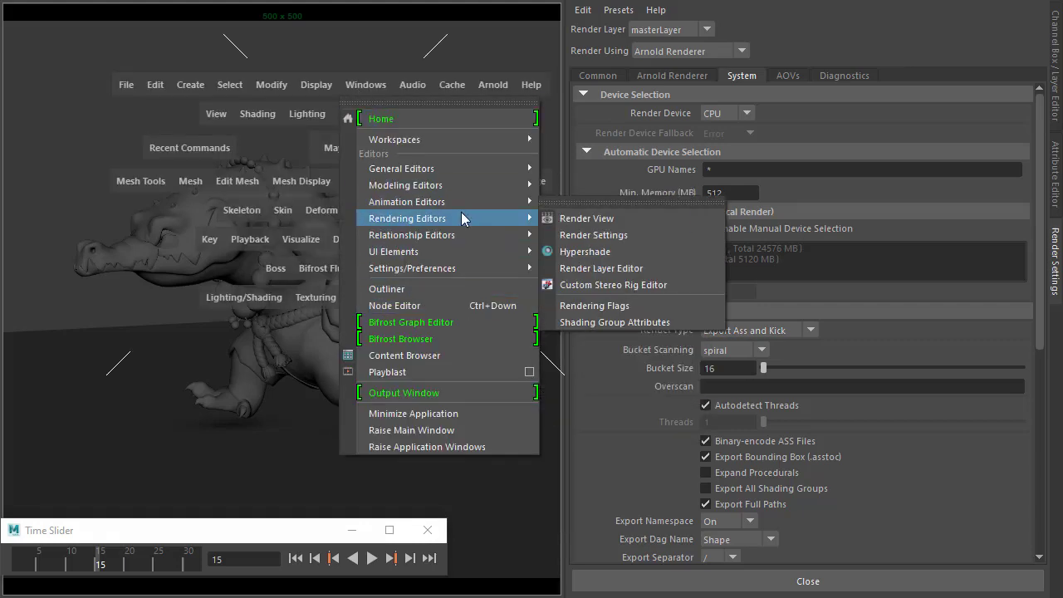
{"action": "left_click", "coordinate": [586, 218]}
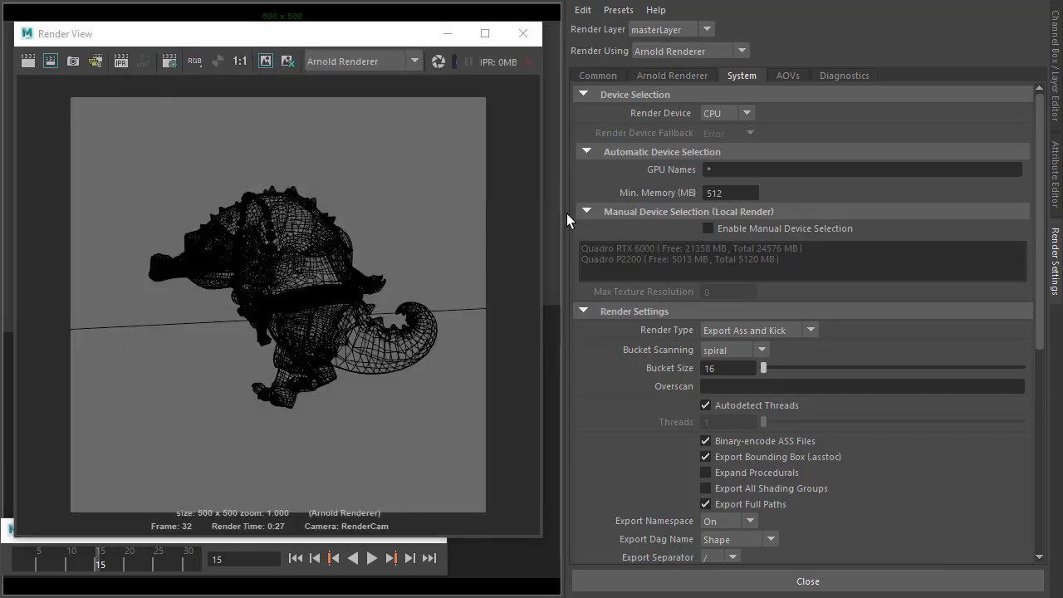
{"action": "left_click", "coordinate": [29, 62]}
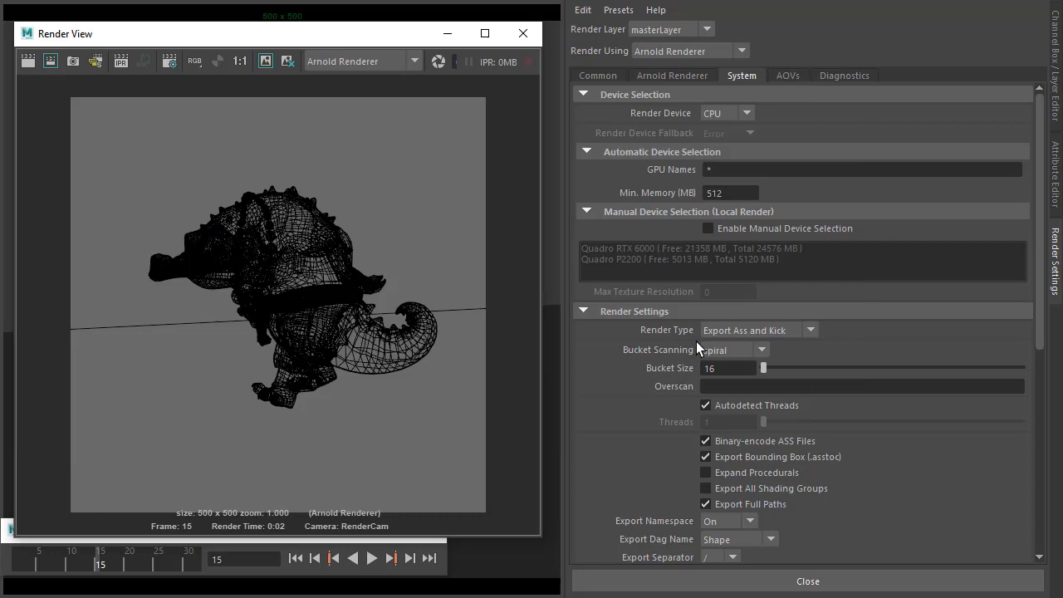
Step: Change the Arnold render type to Export Ass
{"action": "left_click", "coordinate": [726, 330]}
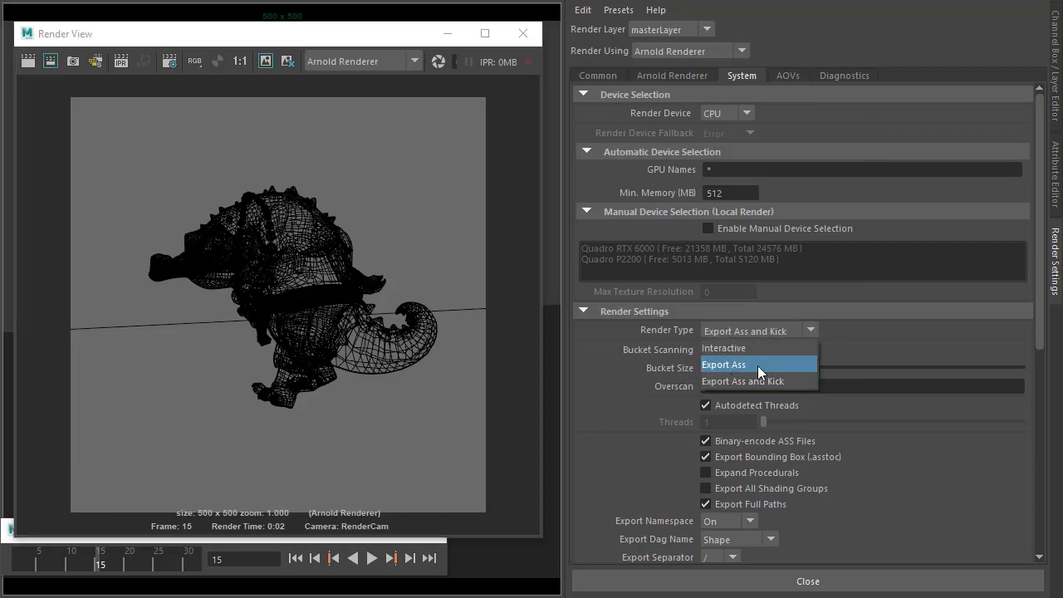
{"action": "left_click", "coordinate": [757, 366]}
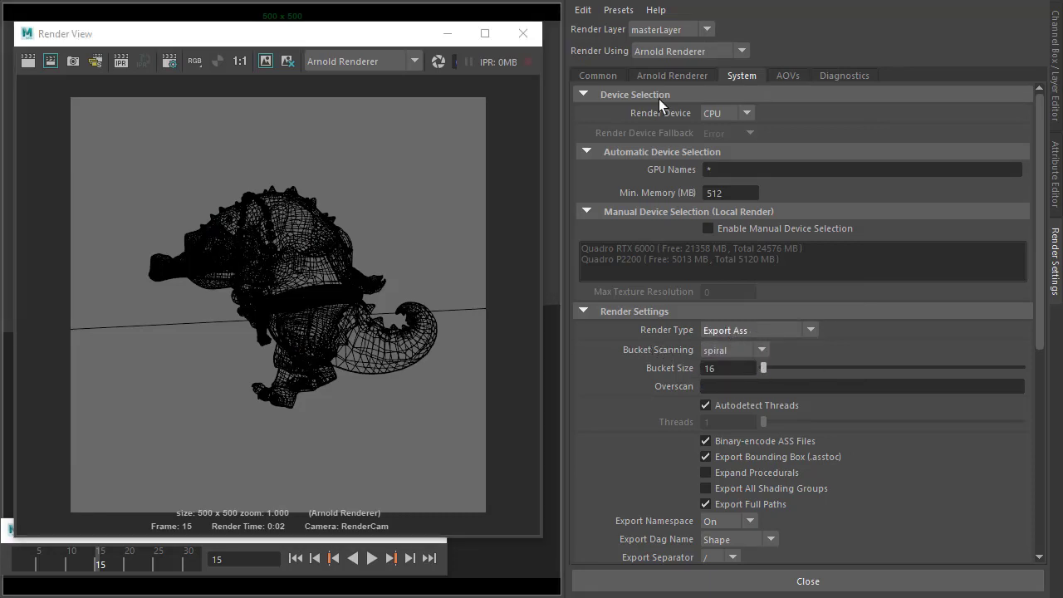
Step: Check the frame range in the common render settings, play the walk cycle, and stop it at frame 21
{"action": "left_click", "coordinate": [605, 78]}
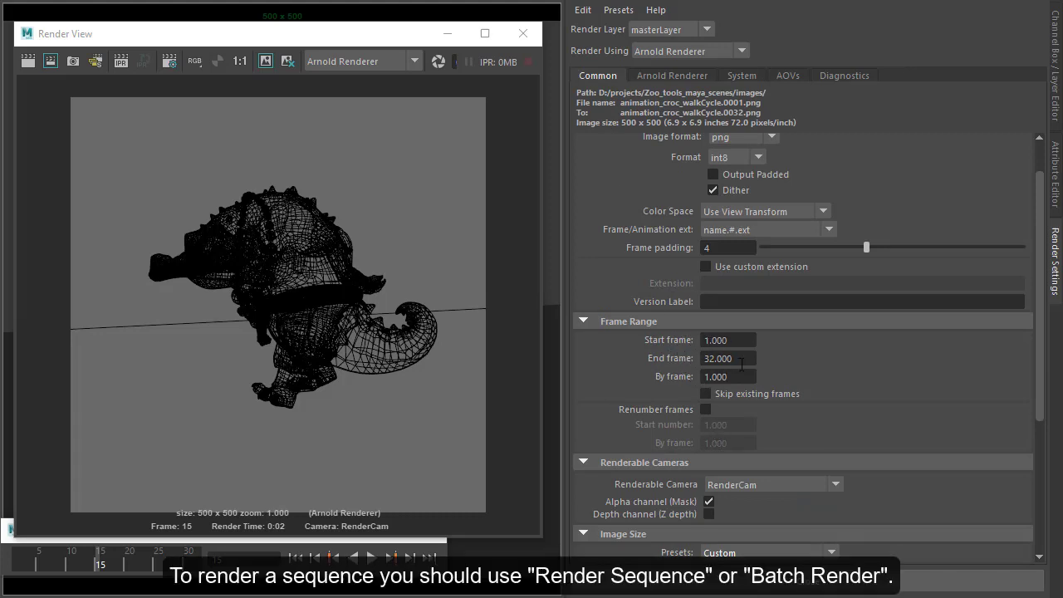
{"action": "left_click", "coordinate": [372, 559]}
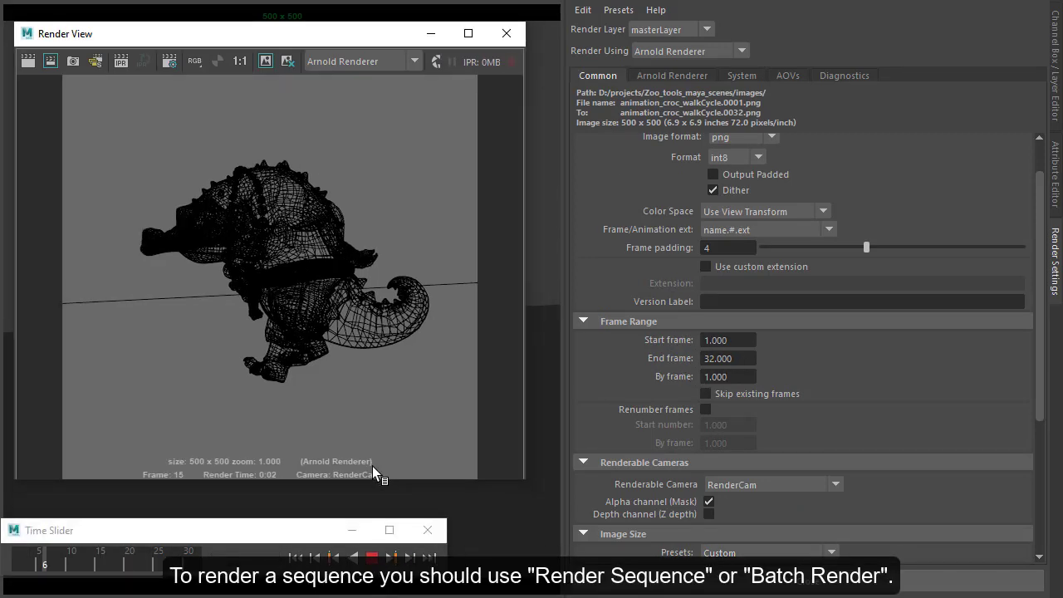
{"action": "left_click", "coordinate": [314, 234]}
{"action": "key", "text": "Escape"}
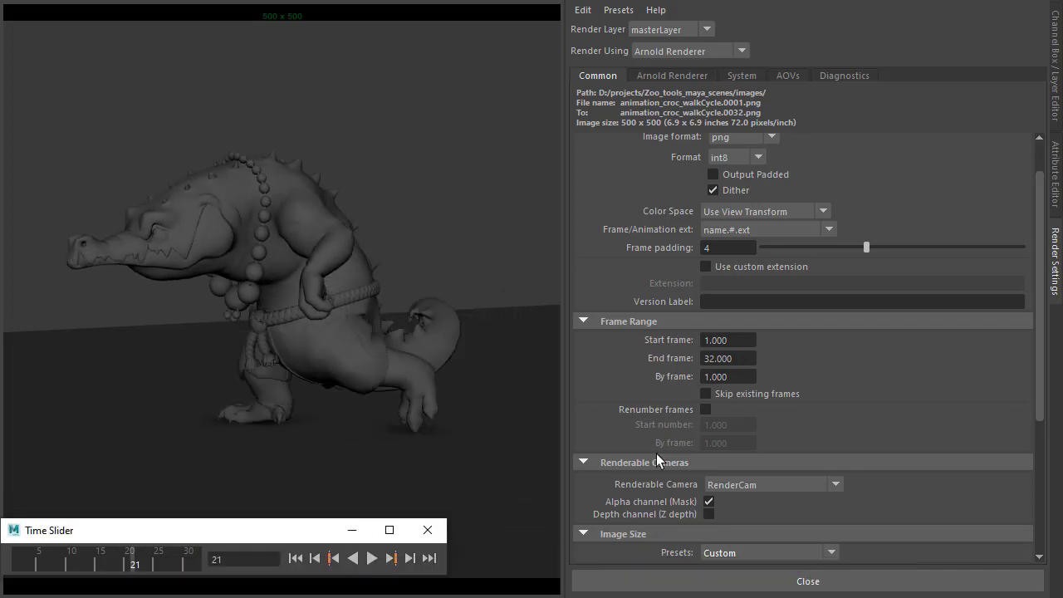
Step: Check the render type in the system settings and render from the Render View to export the walk cycle as .ass files
{"action": "left_click", "coordinate": [741, 75]}
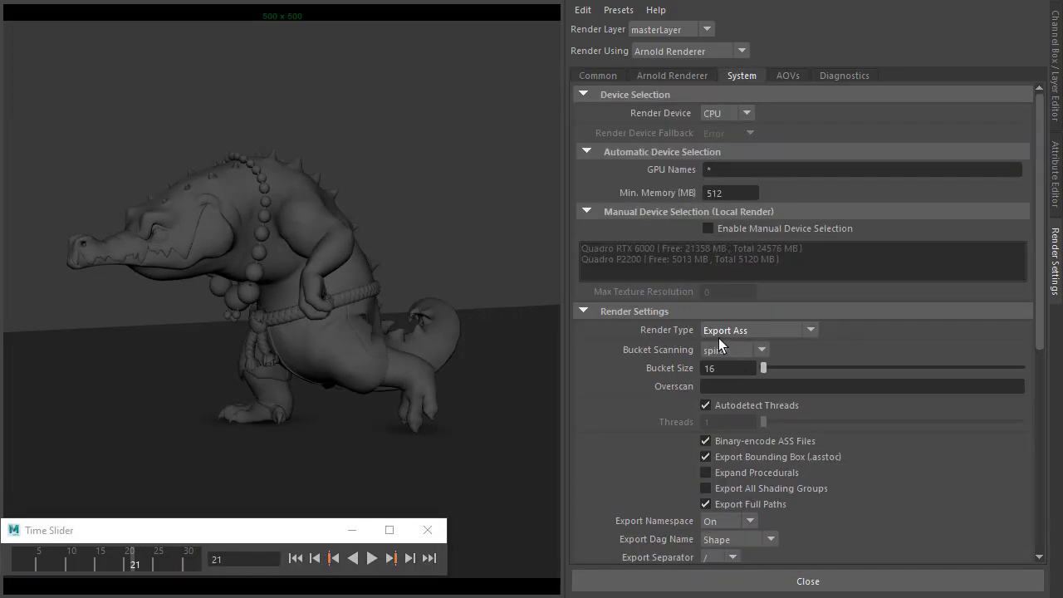
{"action": "key", "text": "space"}
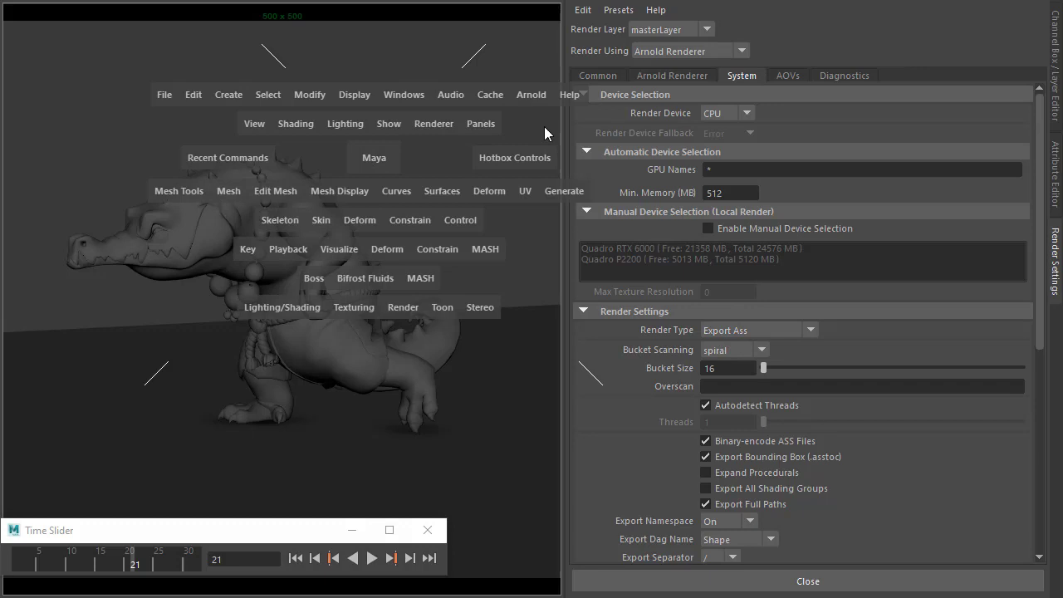
{"action": "left_click", "coordinate": [418, 98]}
{"action": "mouse_move", "coordinate": [439, 230]}
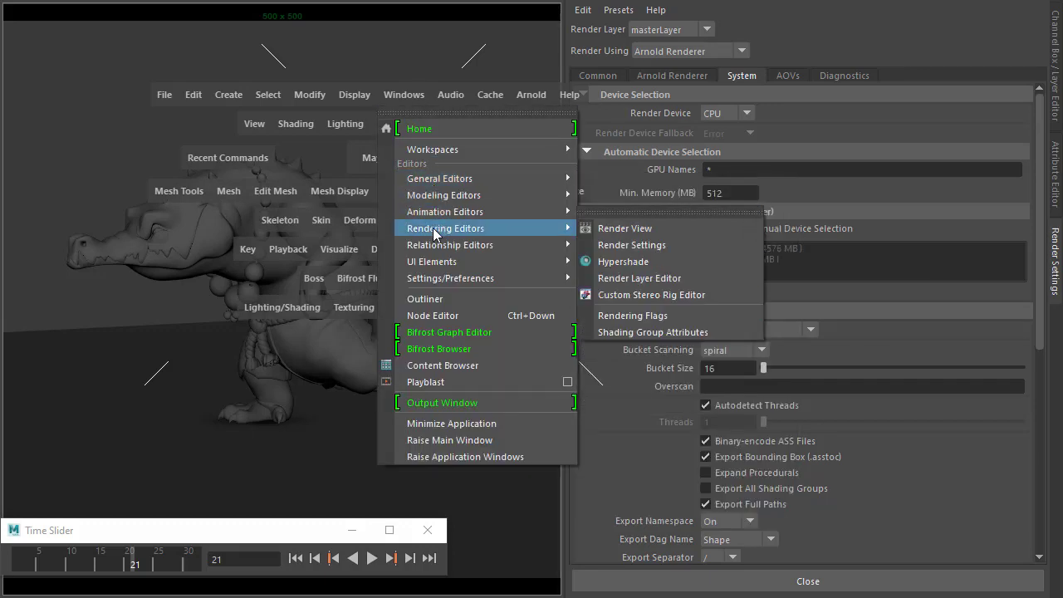
{"action": "left_click", "coordinate": [625, 229]}
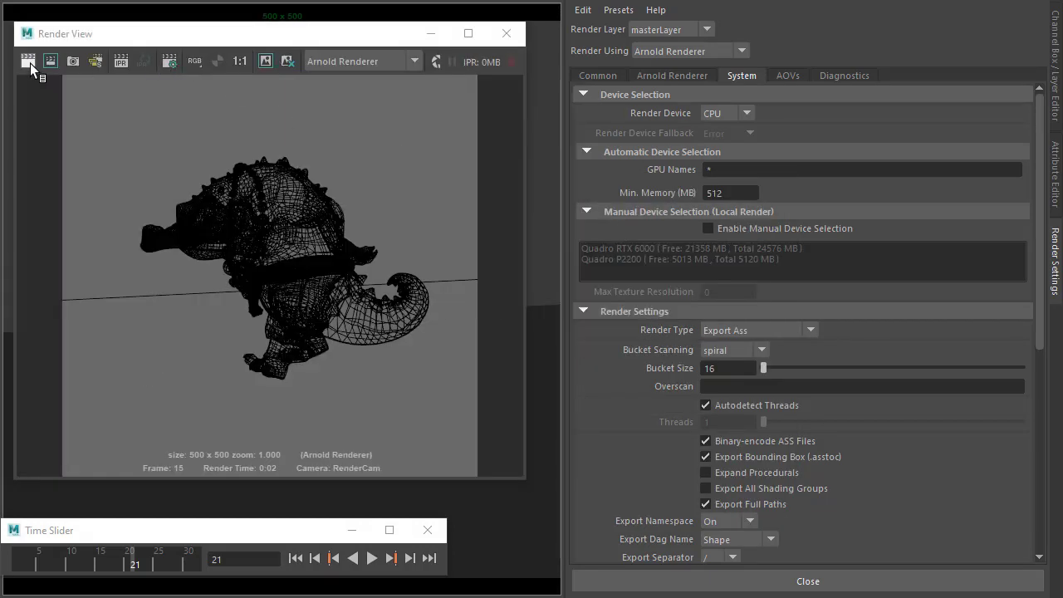
{"action": "left_click", "coordinate": [28, 62]}
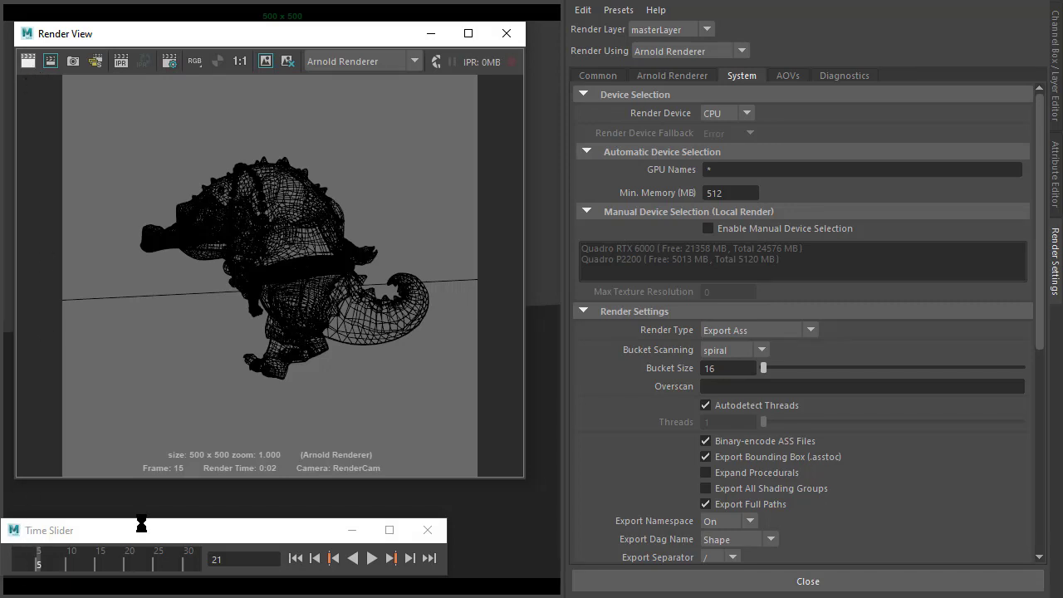
Step: Switch to xplorer² and open the project's data folder to check the exported .ass sequence
{"action": "key", "text": "alt+Tab"}
{"action": "key", "text": "alt+Tab"}
{"action": "key", "text": "alt+shift+Tab"}
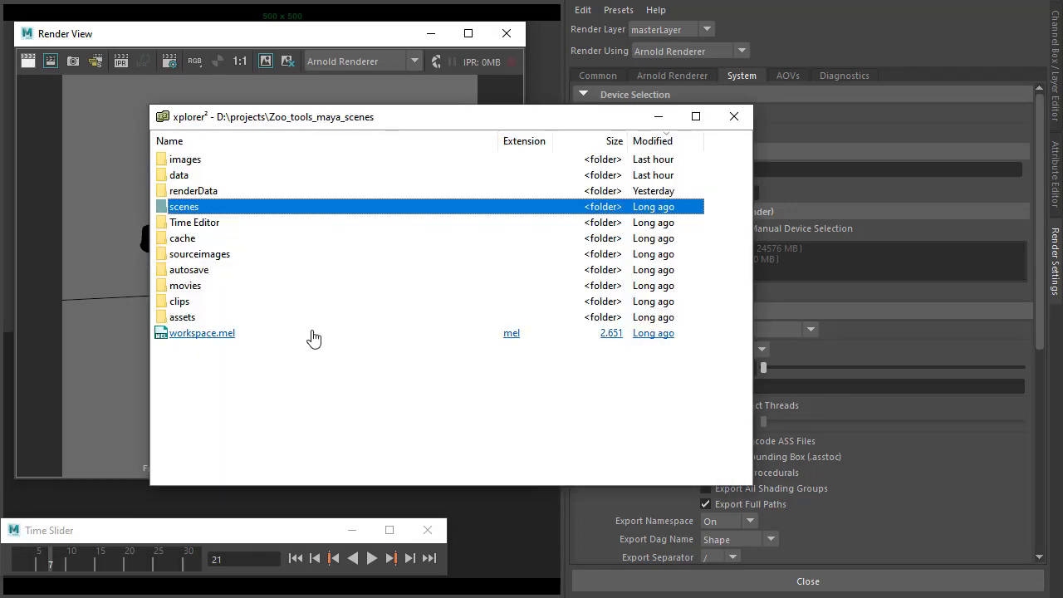
{"action": "left_click", "coordinate": [252, 430]}
{"action": "key", "text": "Down"}
{"action": "key", "text": "Down"}
{"action": "key", "text": "Return"}
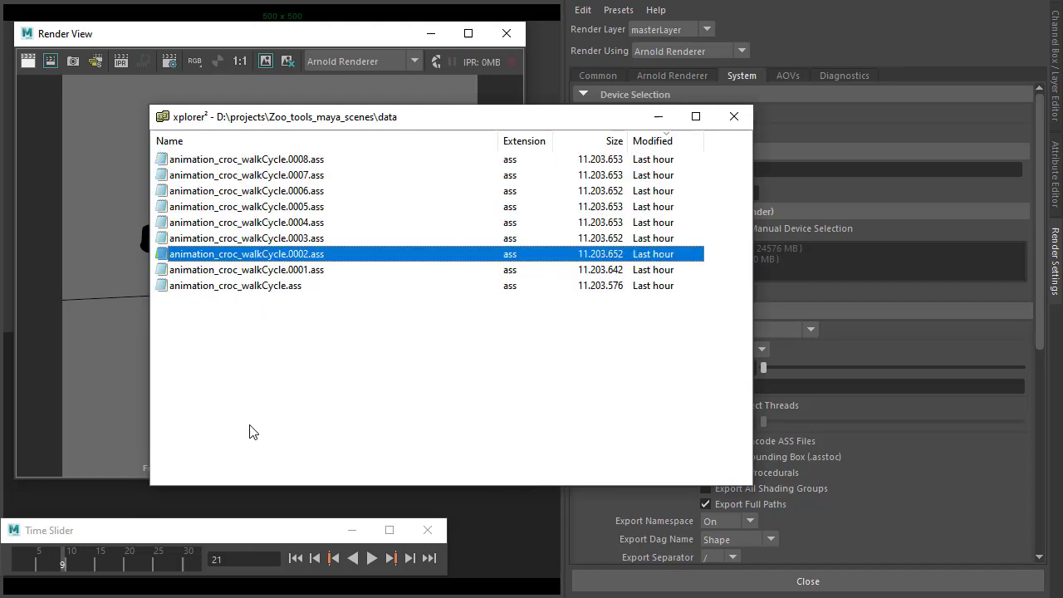
Step: Look through the exported .ass sequence in the data folder and return to Maya
{"action": "left_click", "coordinate": [349, 369]}
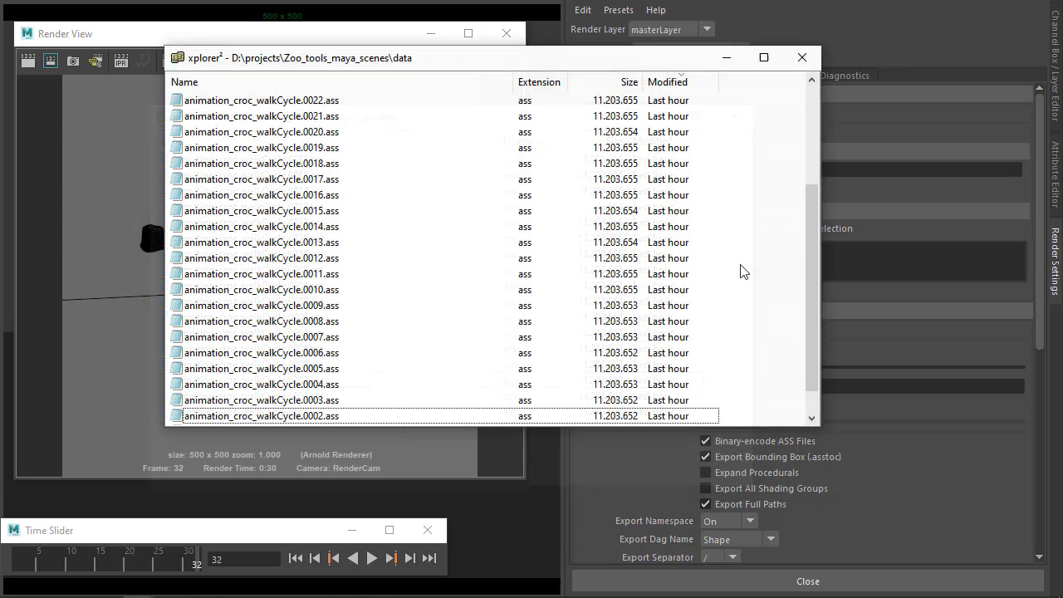
{"action": "scroll", "coordinate": [744, 271], "scroll_direction": "up", "scroll_amount": 4}
{"action": "scroll", "coordinate": [743, 272], "scroll_direction": "down", "scroll_amount": 4}
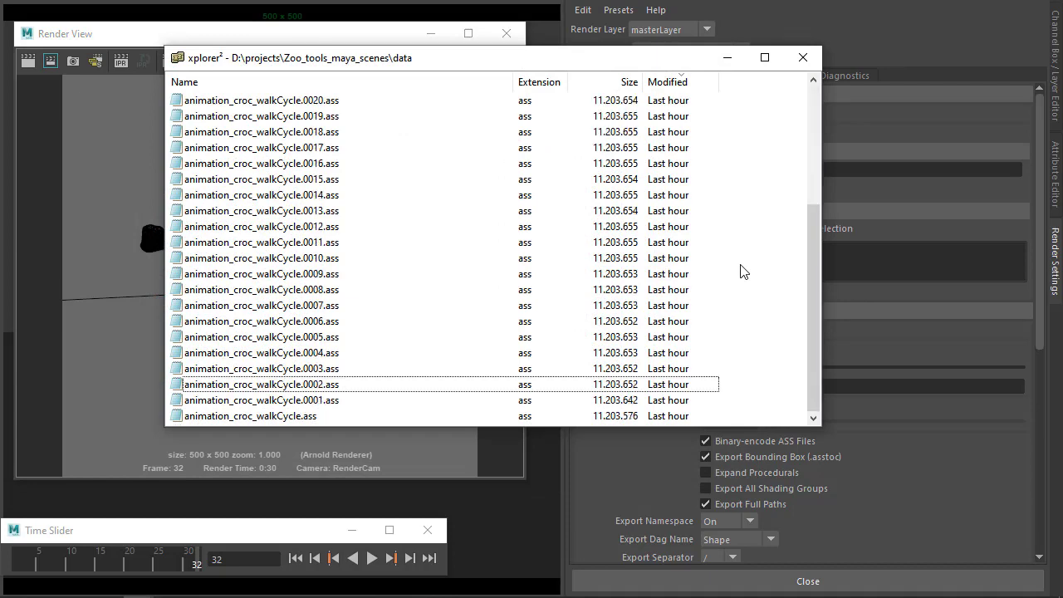
{"action": "left_click", "coordinate": [471, 438]}
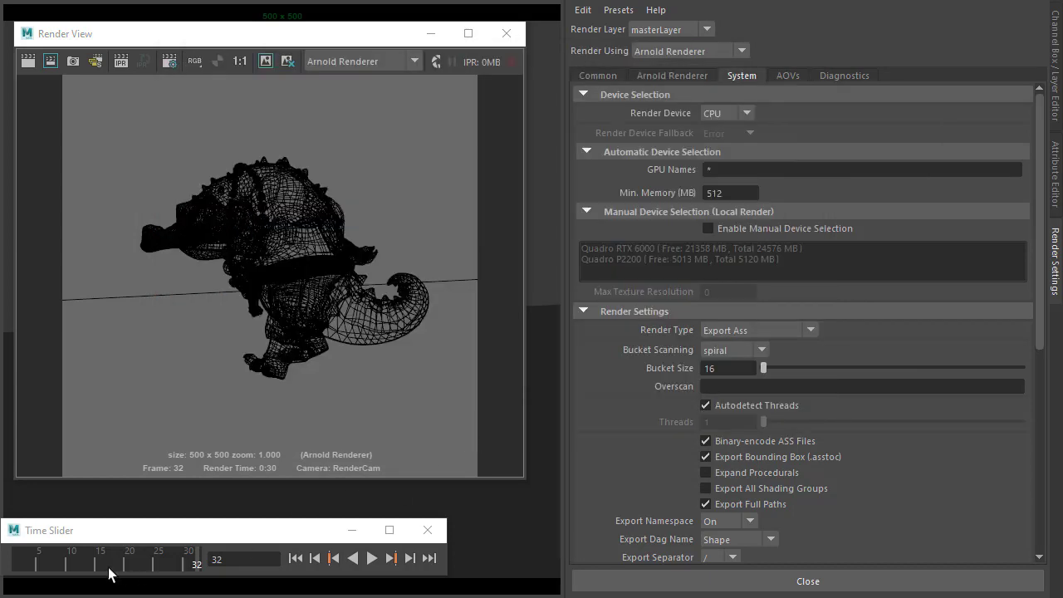
Step: Open a Windows command prompt with cmd
{"action": "key", "text": "super"}
{"action": "left_click", "coordinate": [56, 560]}
{"action": "type", "text": "cmd"}
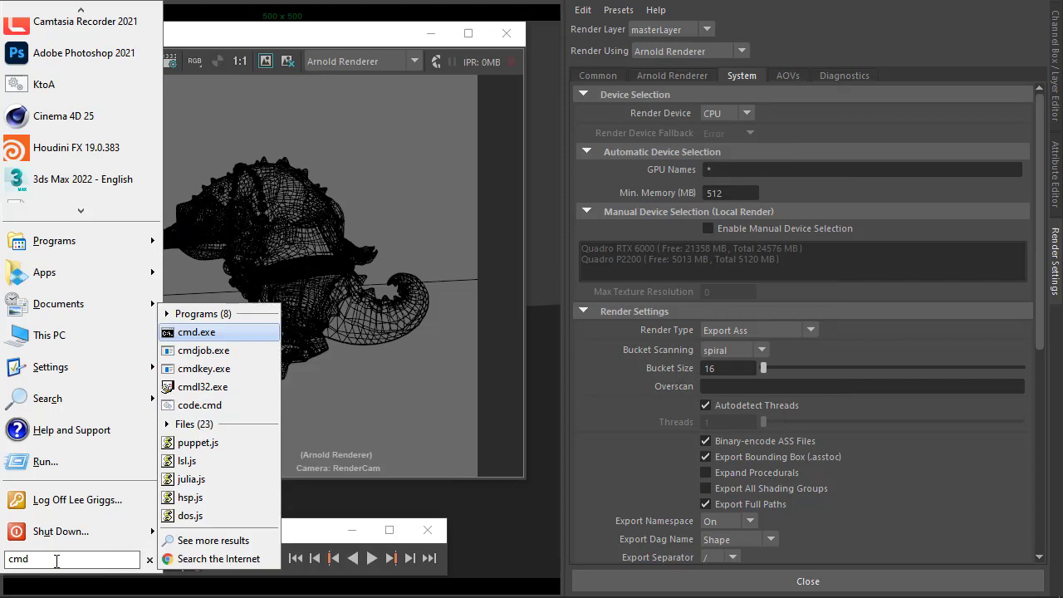
{"action": "key", "text": "Return"}
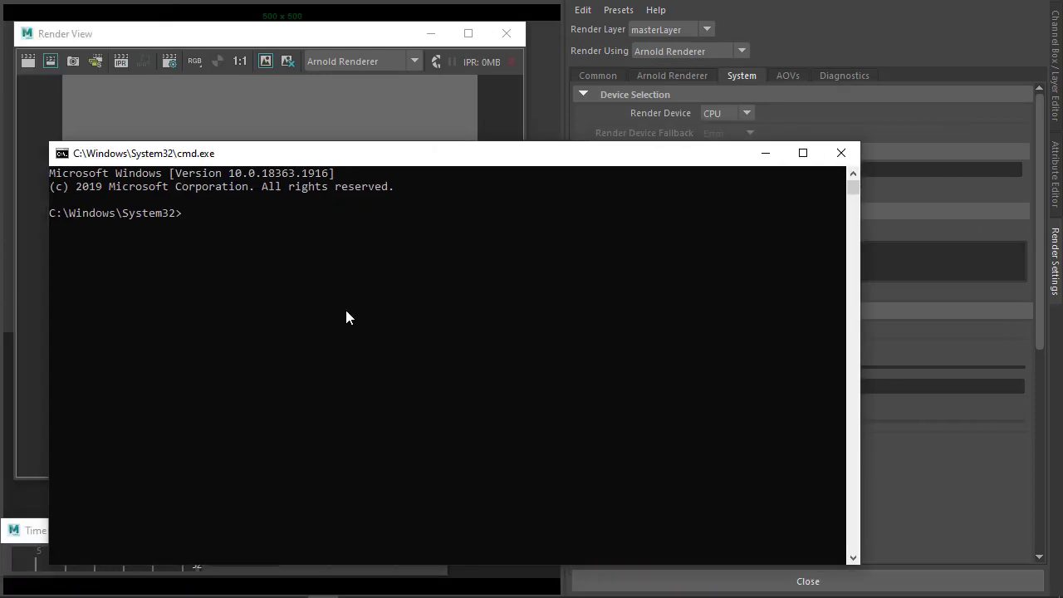
Step: Begin a cd command and insert the path of kick.exe from the C:\Program Files\Autodesk\Arnold\maya2022\bin folder
{"action": "type", "text": "cd"}
{"action": "key", "text": "alt+Tab"}
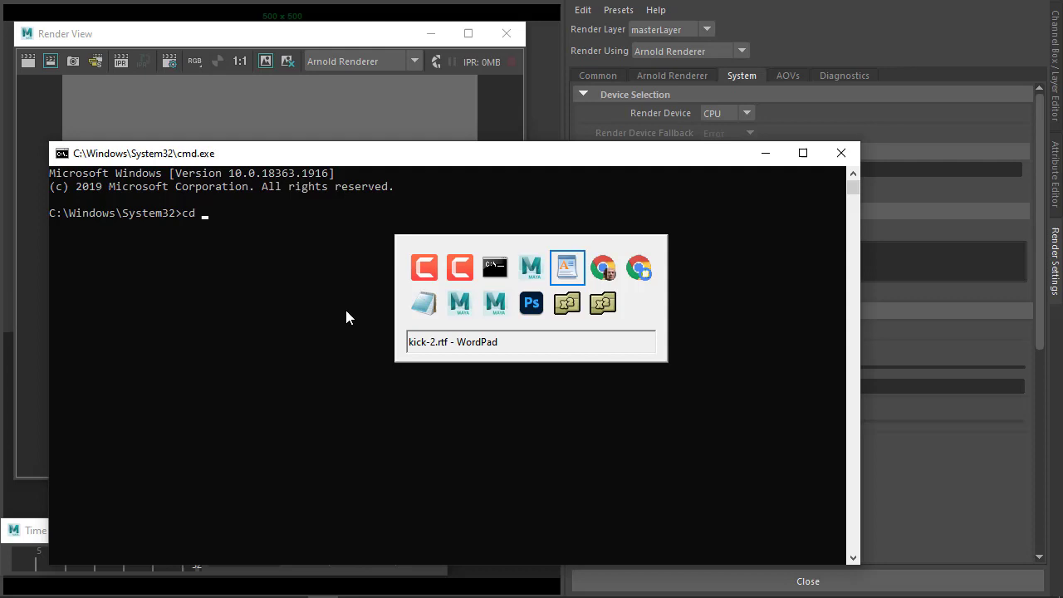
{"action": "key", "text": "alt+Tab"}
{"action": "key", "text": "alt+Tab"}
{"action": "key", "text": "alt+Tab"}
{"action": "key", "text": "alt+Tab"}
{"action": "key", "text": "alt+Tab"}
{"action": "key", "text": "alt+Tab"}
{"action": "key", "text": "alt+Tab"}
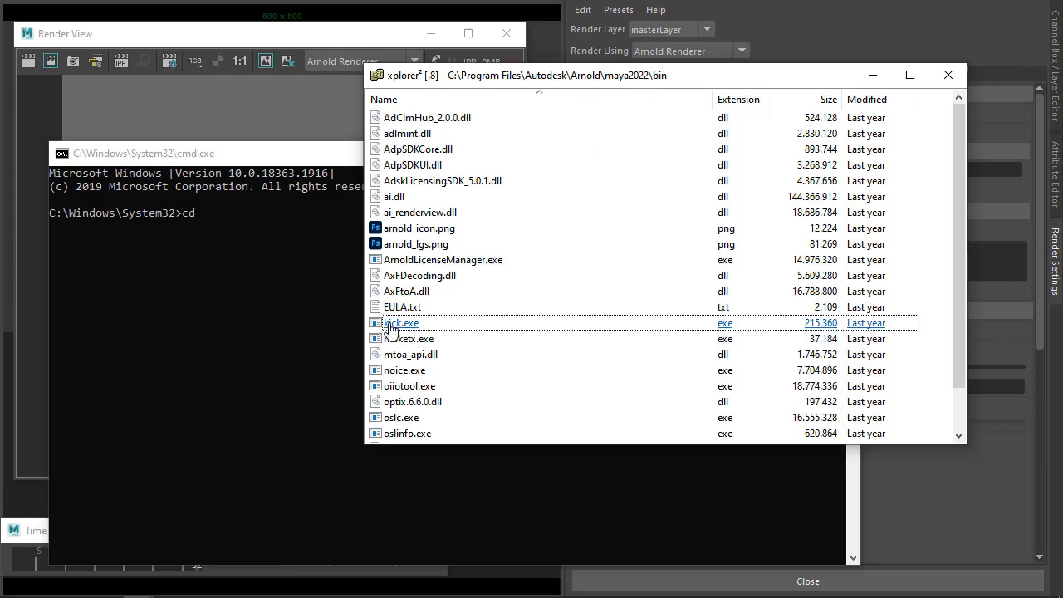
{"action": "left_click_drag", "start_coordinate": [405, 329], "coordinate": [296, 271]}
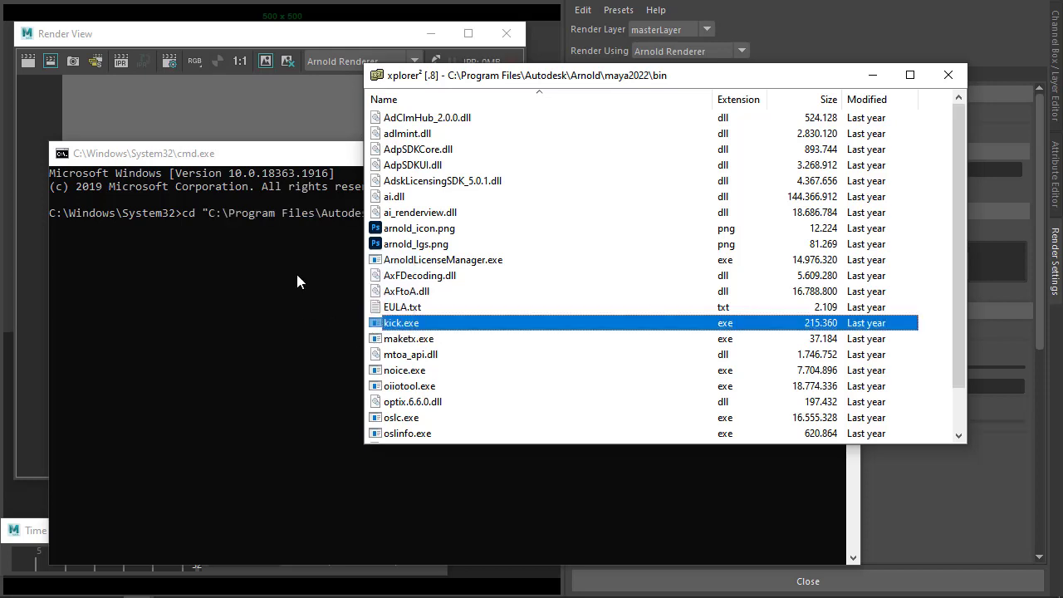
Step: Trim the file name kick.exe from the path and run the command to change to Arnold's maya2022\bin directory
{"action": "left_click", "coordinate": [307, 246]}
{"action": "key", "text": "BackSpace"}
{"action": "key", "text": "BackSpace"}
{"action": "key", "text": "BackSpace"}
{"action": "key", "text": "BackSpace"}
{"action": "key", "text": "BackSpace"}
{"action": "key", "text": "BackSpace"}
{"action": "key", "text": "BackSpace"}
{"action": "key", "text": "BackSpace"}
{"action": "key", "text": "BackSpace"}
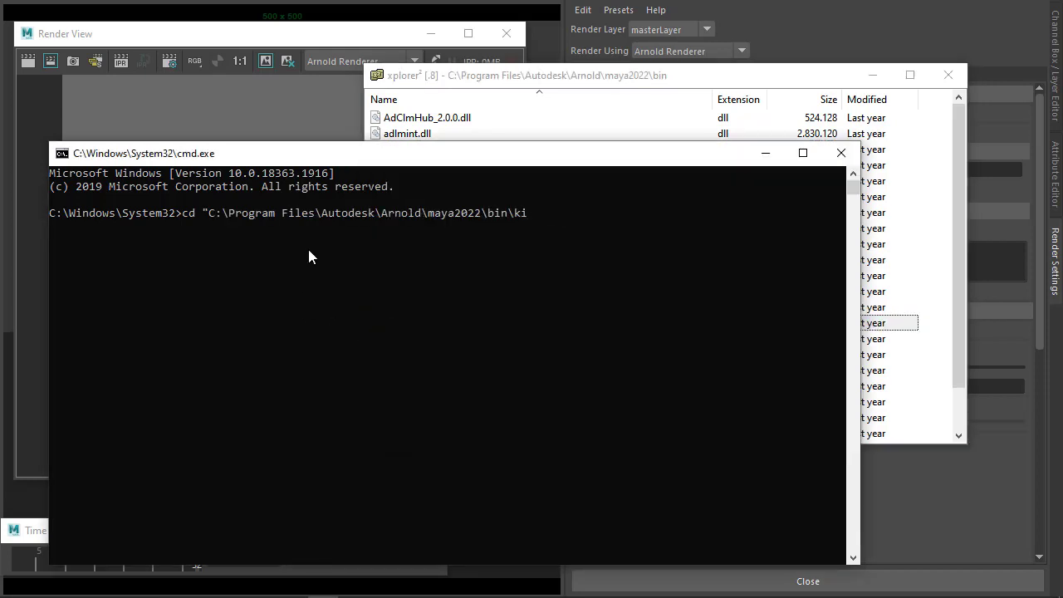
{"action": "key", "text": "Return"}
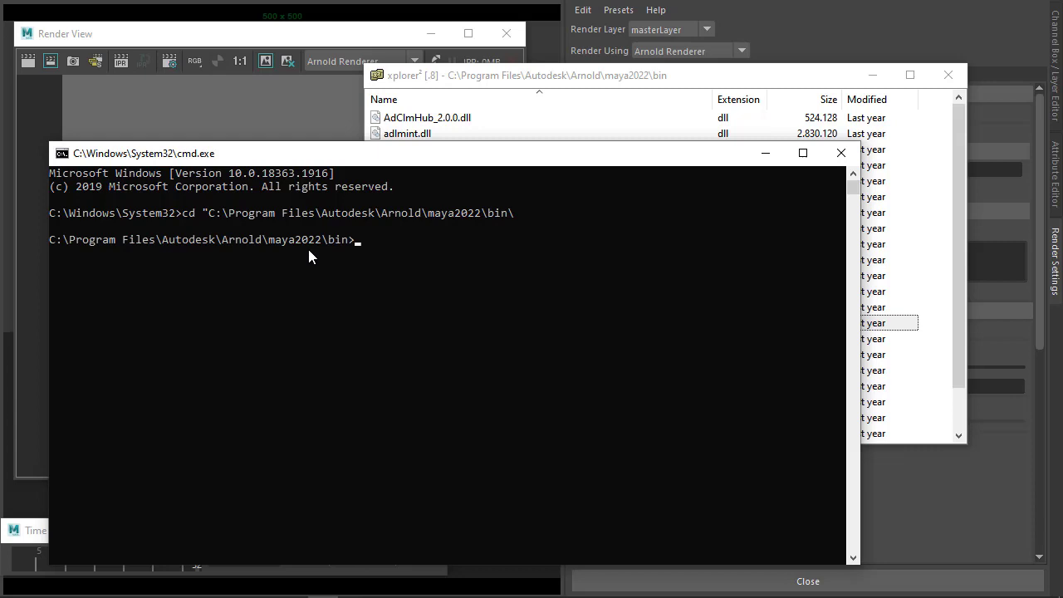
Step: Begin a new command at the prompt with kick
{"action": "type", "text": "kci"}
{"action": "key", "text": "BackSpace"}
{"action": "key", "text": "BackSpace"}
{"action": "type", "text": "ick"}
Step: Switch to the xplorer² window of the Zoo_tools_maya_scenes\data folder, place it beside the prompt and sort the files by name
{"action": "left_click", "coordinate": [620, 75]}
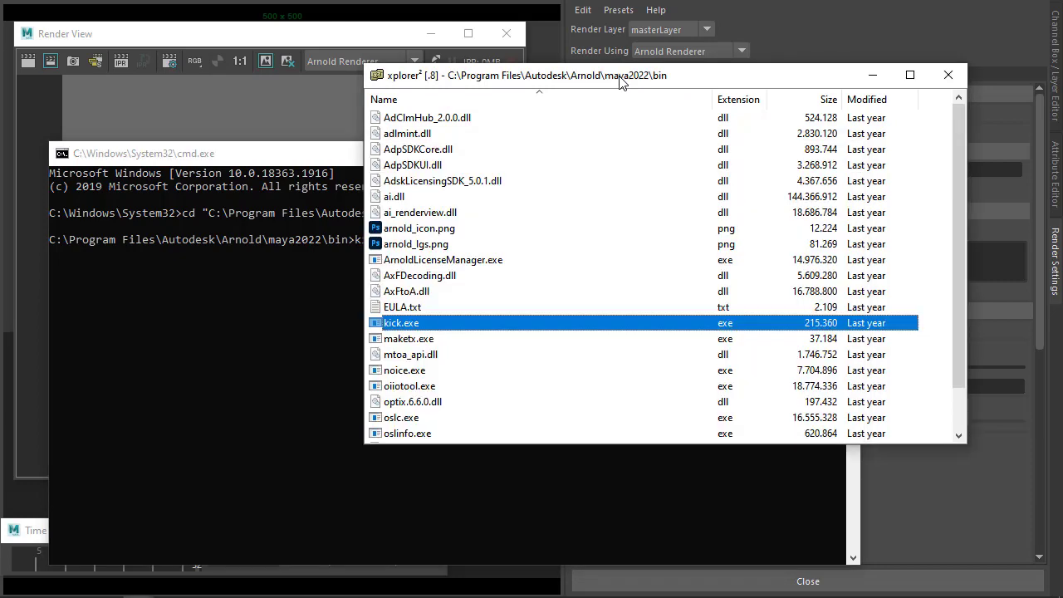
{"action": "key", "text": "alt+Tab"}
{"action": "key", "text": "alt+Tab"}
{"action": "key", "text": "alt+Tab"}
{"action": "key", "text": "alt+Tab"}
{"action": "key", "text": "alt+Tab"}
{"action": "key", "text": "alt+Tab"}
{"action": "key", "text": "alt+Tab"}
{"action": "key", "text": "alt+Tab"}
{"action": "key", "text": "alt+Tab"}
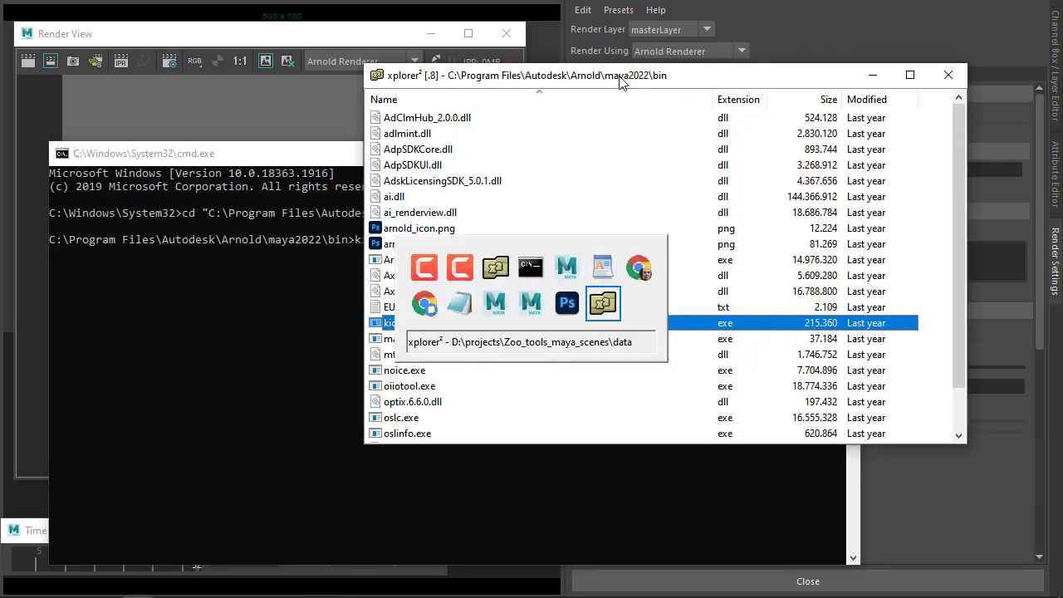
{"action": "left_click_drag", "start_coordinate": [620, 58], "coordinate": [891, 143]}
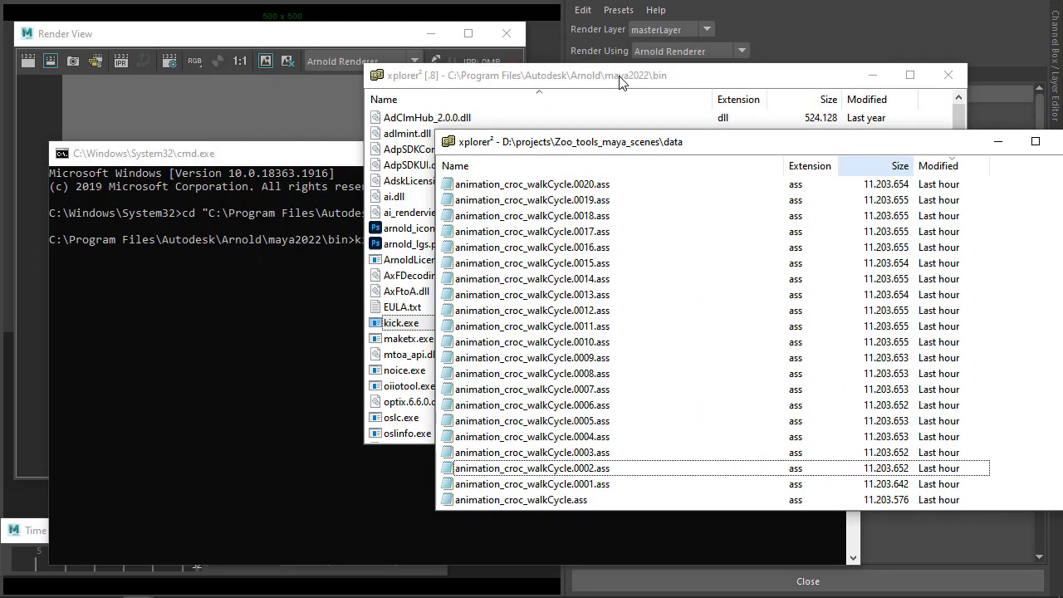
{"action": "left_click", "coordinate": [532, 165]}
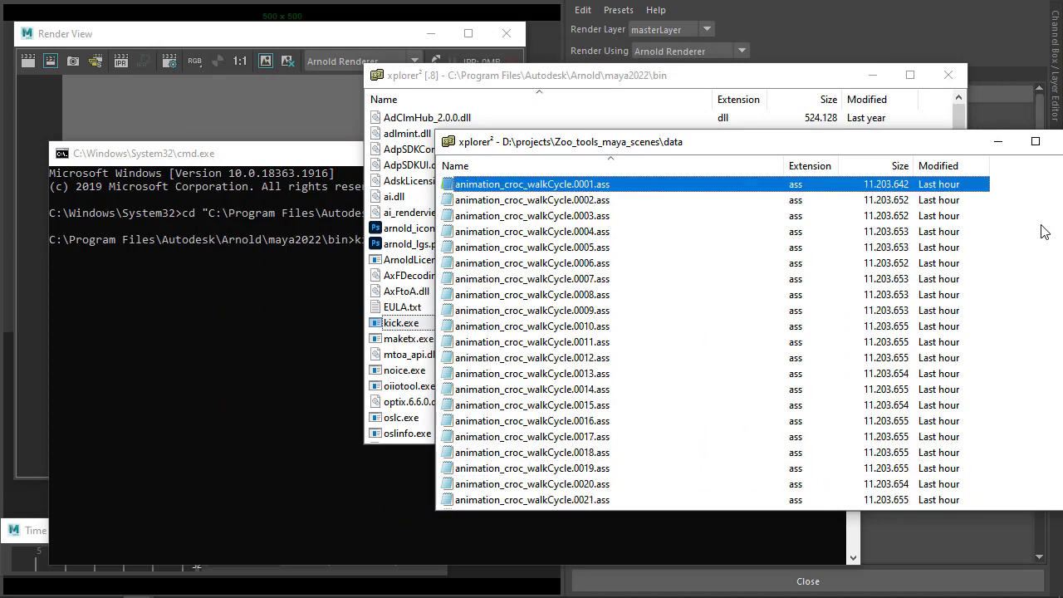
Step: Add animation_croc_walkCycle.0001.ass to the kick command and run it to render the frame
{"action": "left_click", "coordinate": [520, 184]}
{"action": "left_click_drag", "start_coordinate": [520, 186], "coordinate": [230, 295]}
{"action": "left_click", "coordinate": [266, 272]}
{"action": "key", "text": "Return"}
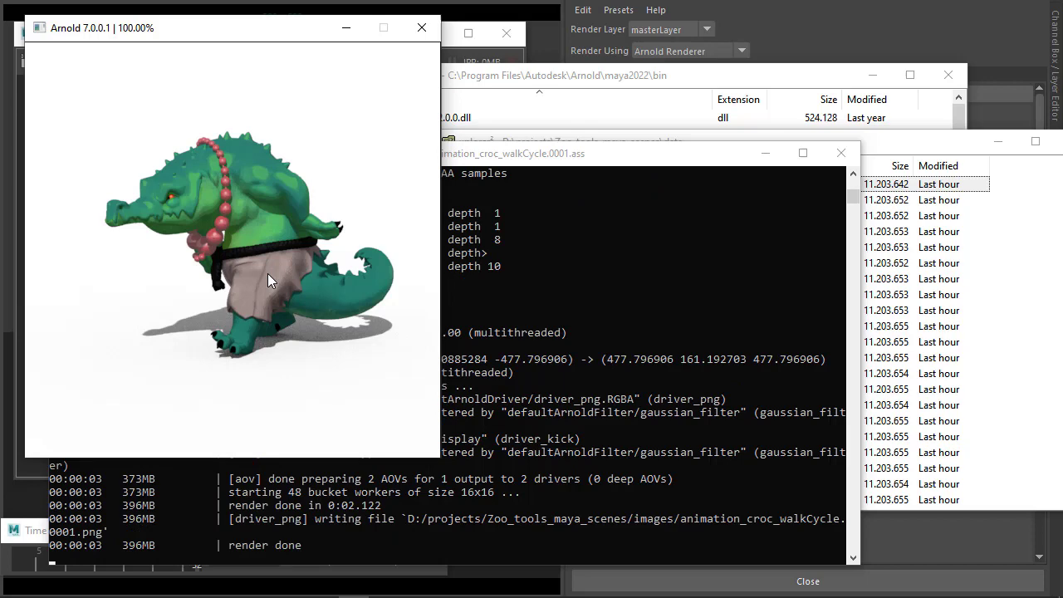
Step: Switch to Chrome and search the Deadline Arnold Standalone page for ".ass" to read about submitting .ass sequences
{"action": "left_click", "coordinate": [902, 148]}
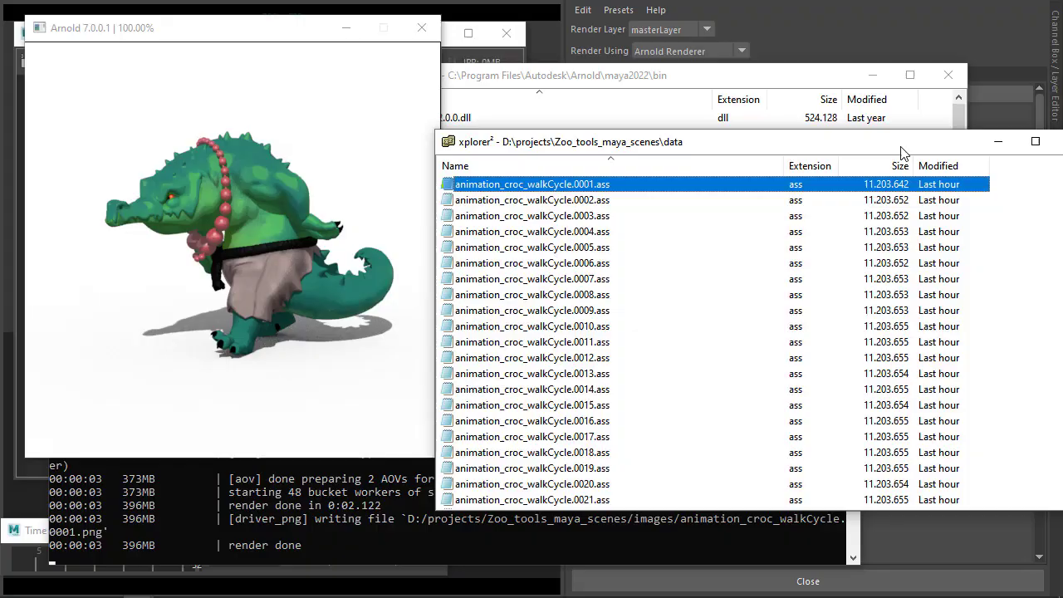
{"action": "key", "text": "alt+Tab"}
{"action": "key", "text": "ctrl+Tab"}
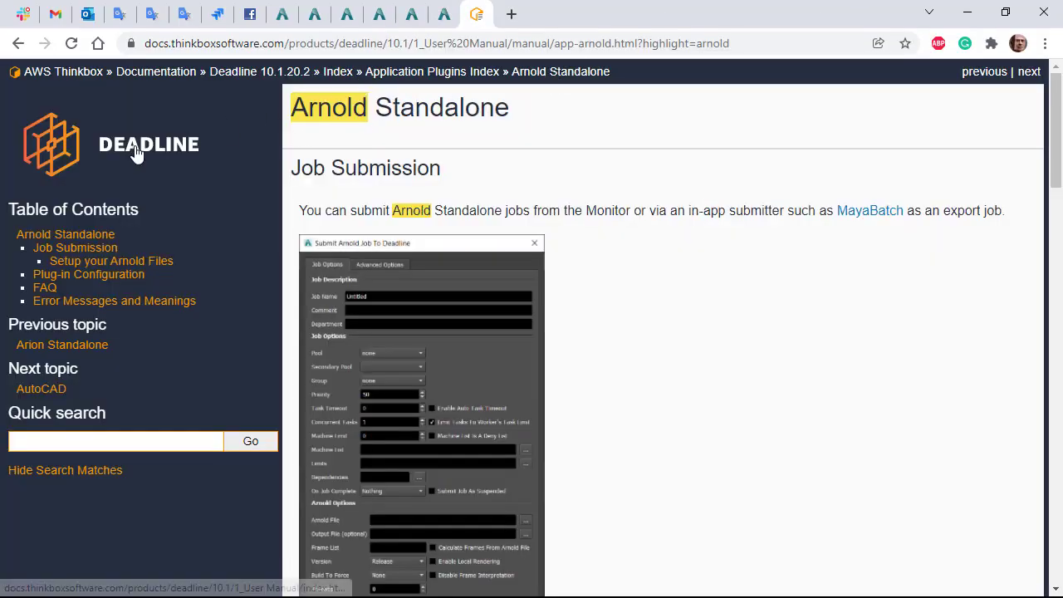
{"action": "scroll", "coordinate": [670, 293], "scroll_direction": "down", "scroll_amount": 2}
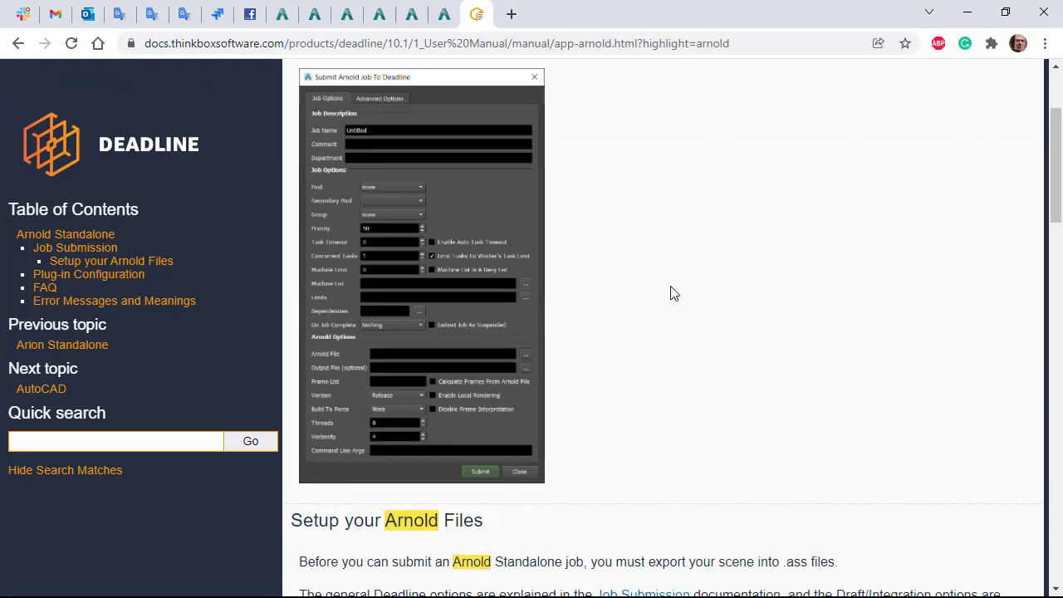
{"action": "key", "text": "ctrl+f"}
{"action": "type", "text": ".ass"}
{"action": "scroll", "coordinate": [670, 294], "scroll_direction": "down", "scroll_amount": 15}
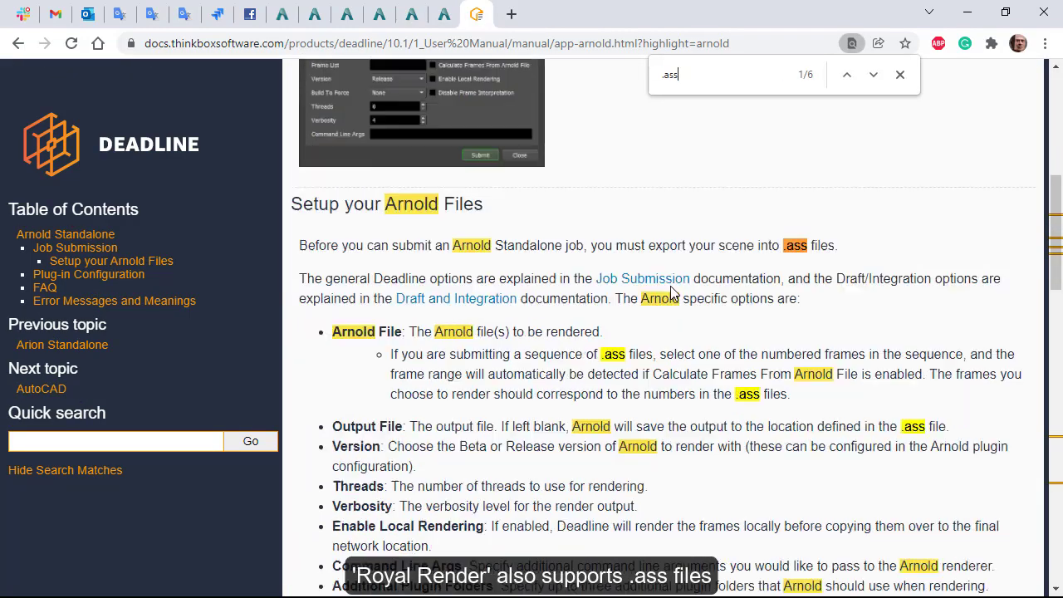
{"action": "scroll", "coordinate": [670, 293], "scroll_direction": "up", "scroll_amount": 20}
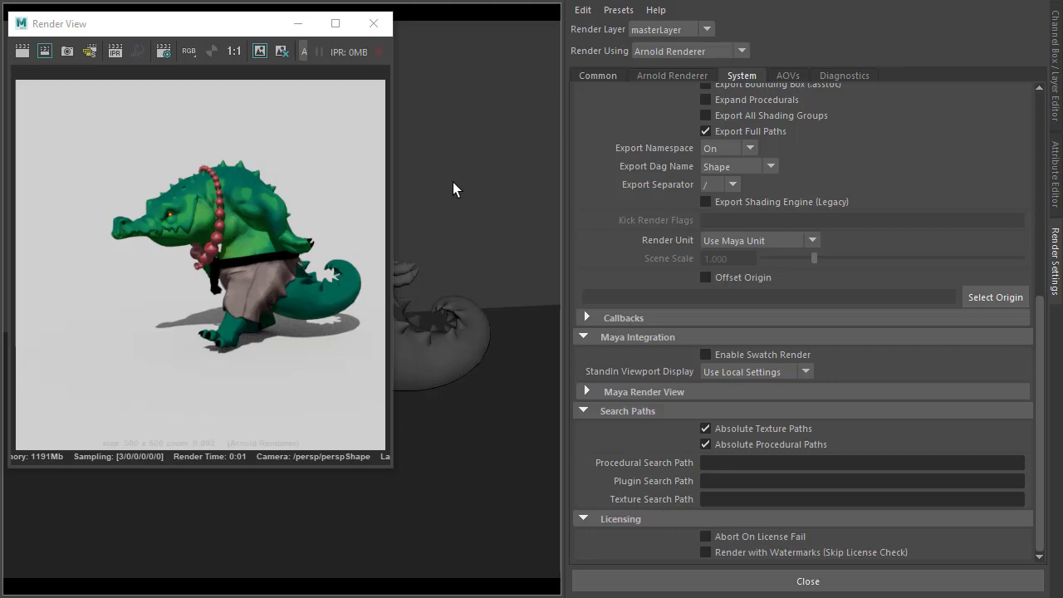
Step: Start a batch render in Maya, agreeing to cancel the current render job
{"action": "key", "text": "space"}
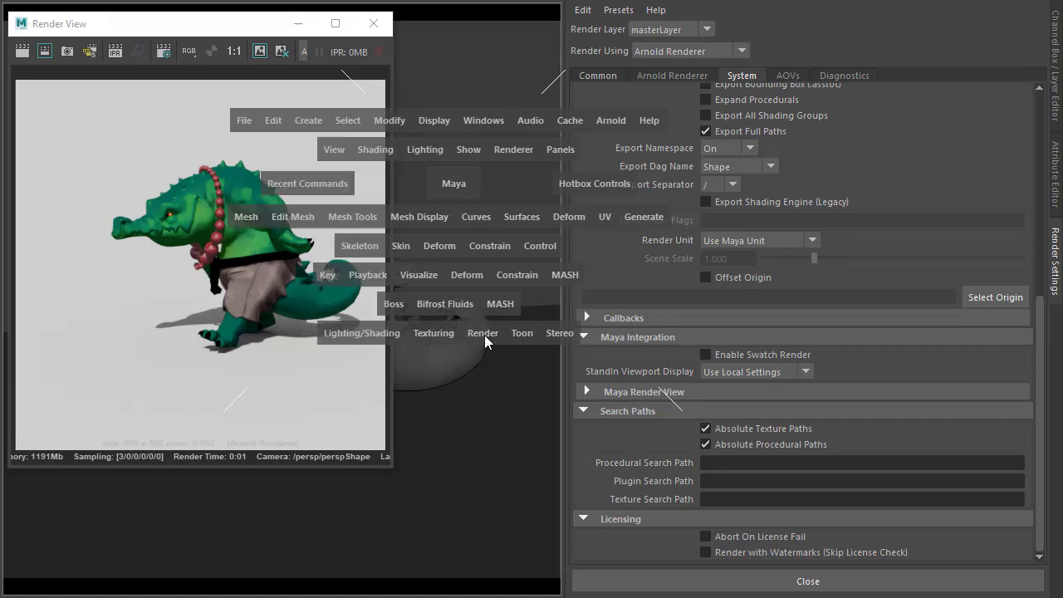
{"action": "left_click_drag", "start_coordinate": [486, 340], "coordinate": [593, 264]}
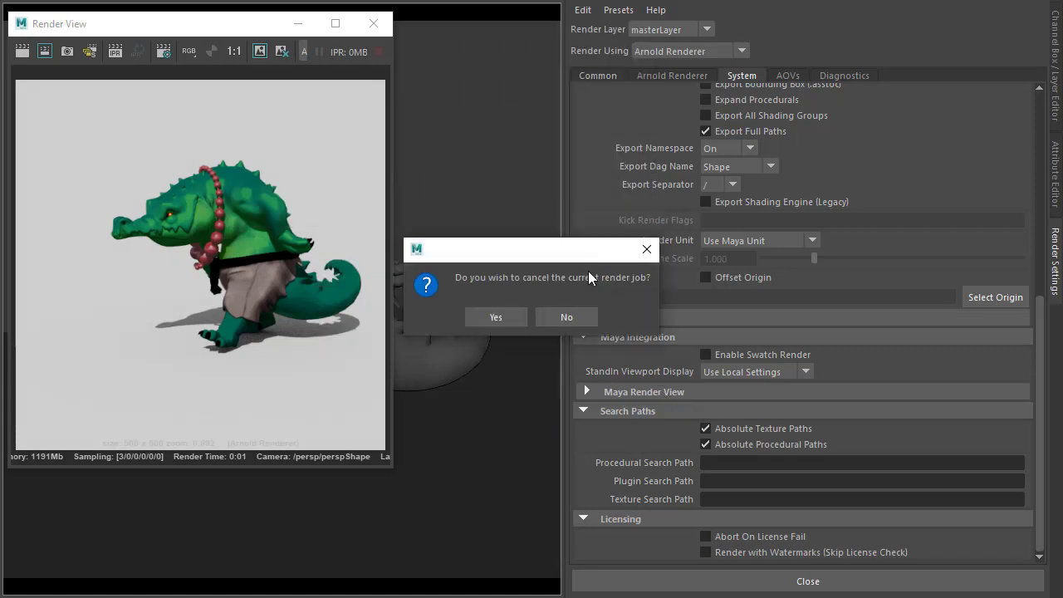
{"action": "left_click", "coordinate": [520, 319]}
Step: Open the Output Window to check the render log, and look at the rendered frames in the project's images folder
{"action": "key", "text": "space"}
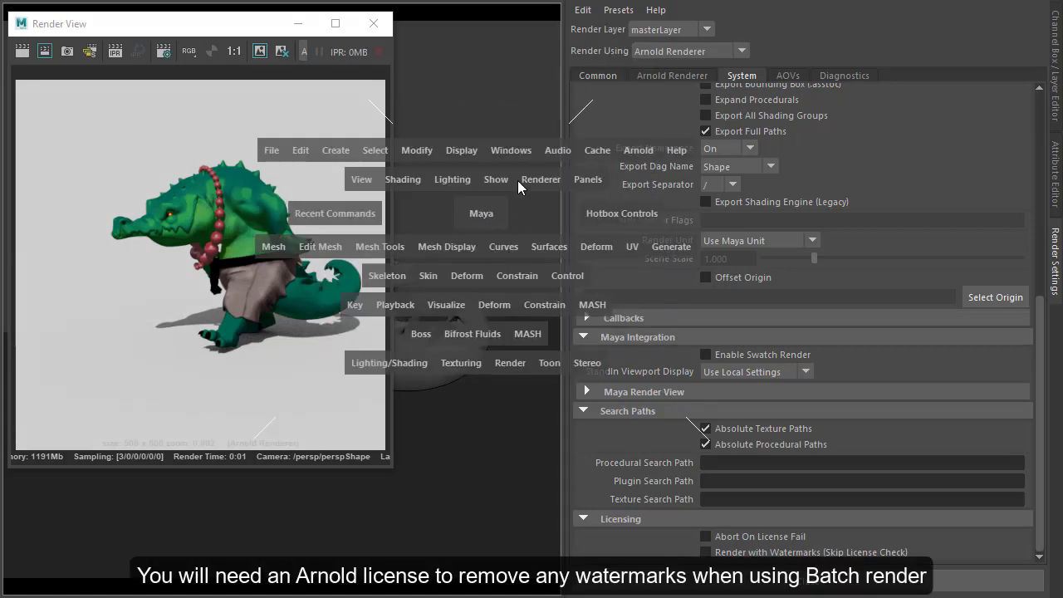
{"action": "left_click_drag", "start_coordinate": [509, 156], "coordinate": [568, 461]}
{"action": "key", "text": "alt+Tab"}
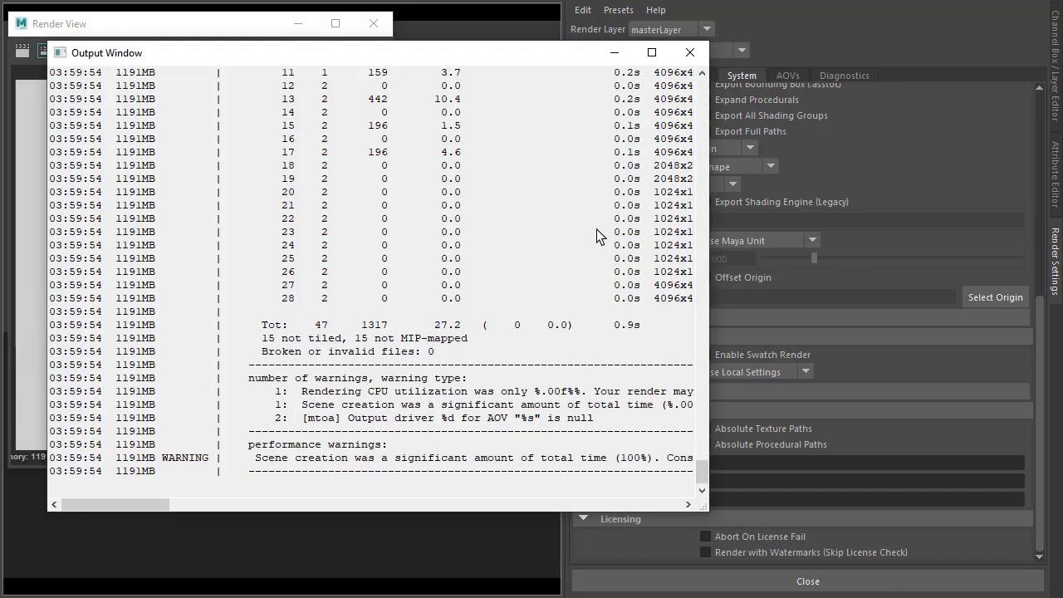
{"action": "key", "text": "alt+Tab"}
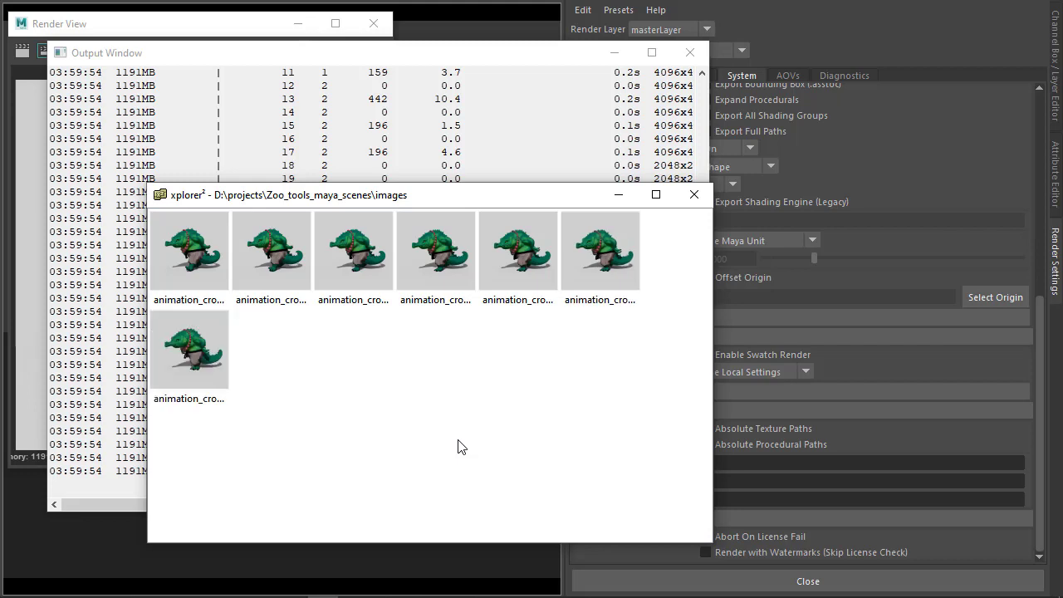
{"action": "left_click", "coordinate": [810, 133]}
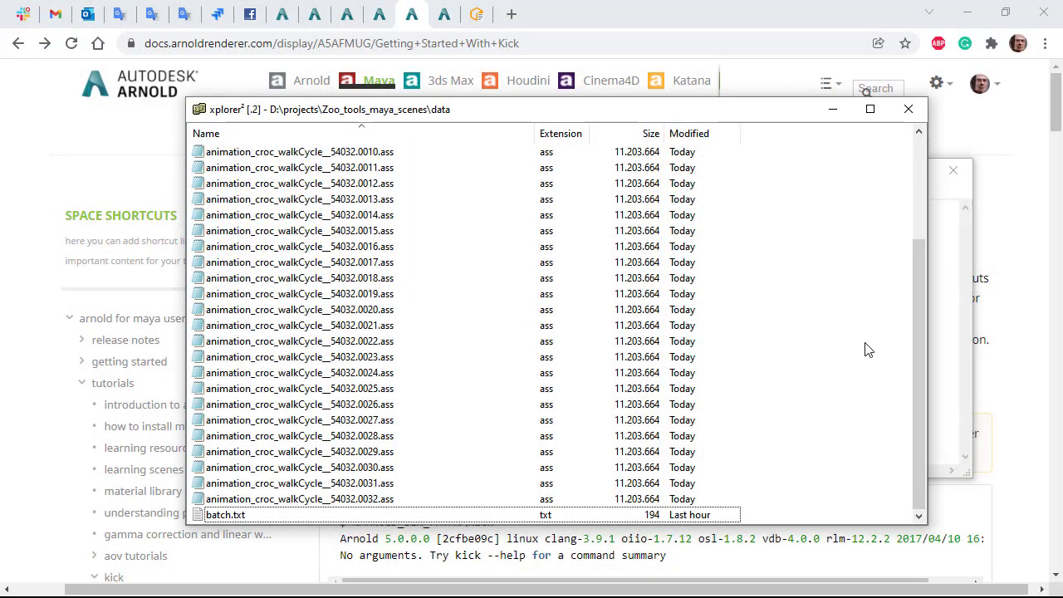
Step: Open batch.txt from the data folder and examine its kick.exe path and the flags on the %KICK% line
{"action": "key", "text": "Return"}
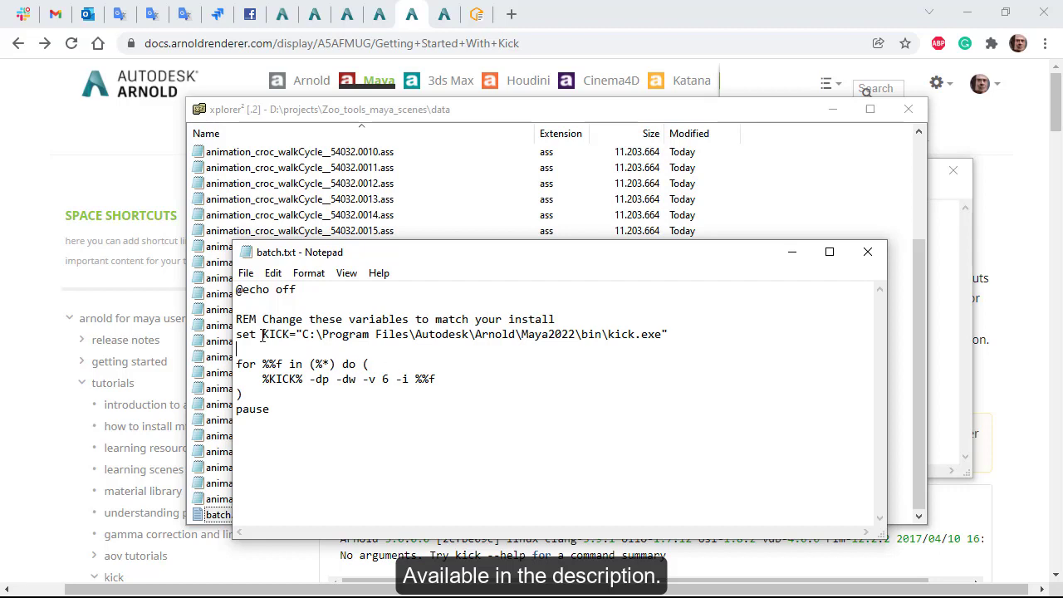
{"action": "left_click_drag", "start_coordinate": [263, 334], "coordinate": [664, 332]}
{"action": "left_click", "coordinate": [662, 332]}
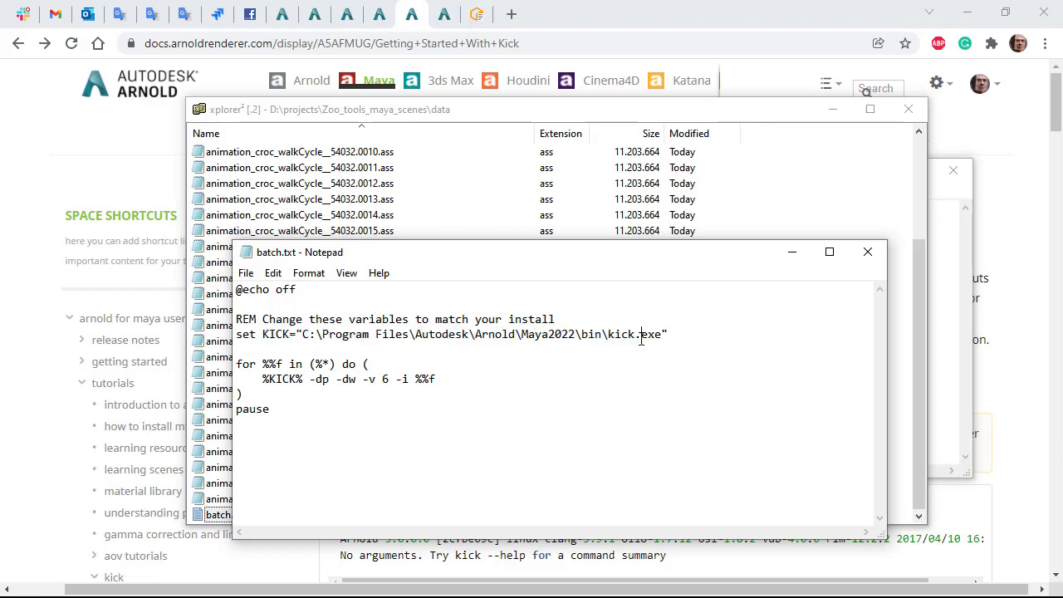
{"action": "left_click", "coordinate": [270, 379]}
{"action": "left_click_drag", "start_coordinate": [314, 379], "coordinate": [405, 377]}
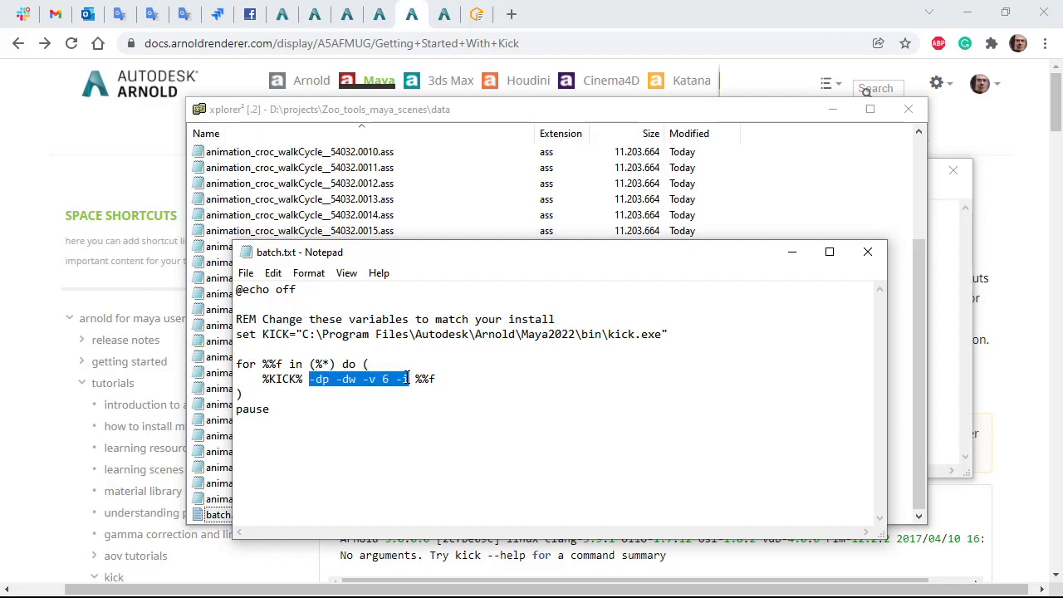
Step: Switch to Chrome and skim the command options on the Getting Started With Kick page
{"action": "left_click", "coordinate": [608, 6]}
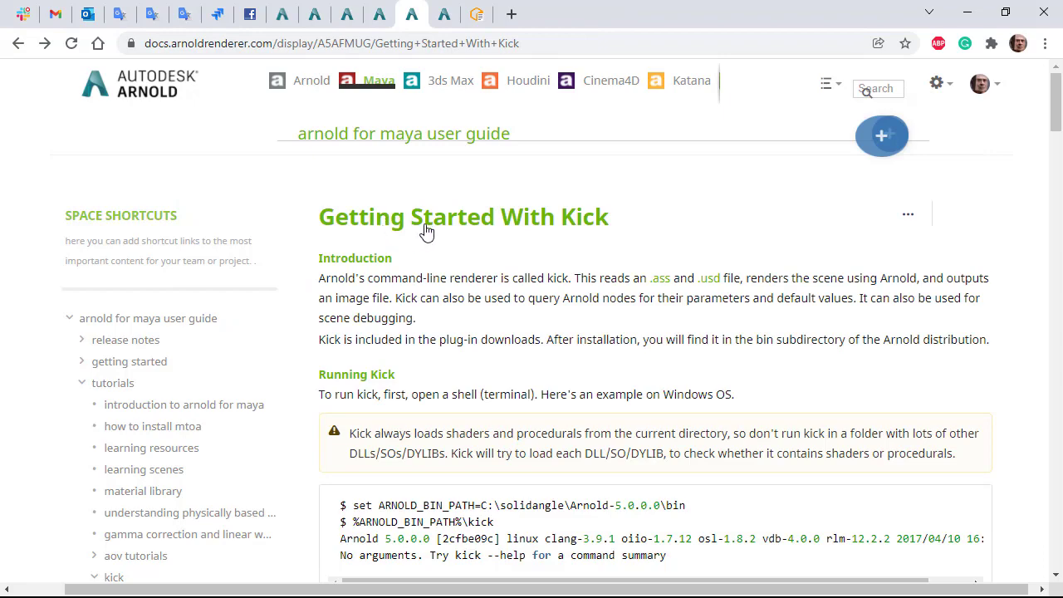
{"action": "scroll", "coordinate": [517, 320], "scroll_direction": "down", "scroll_amount": 14}
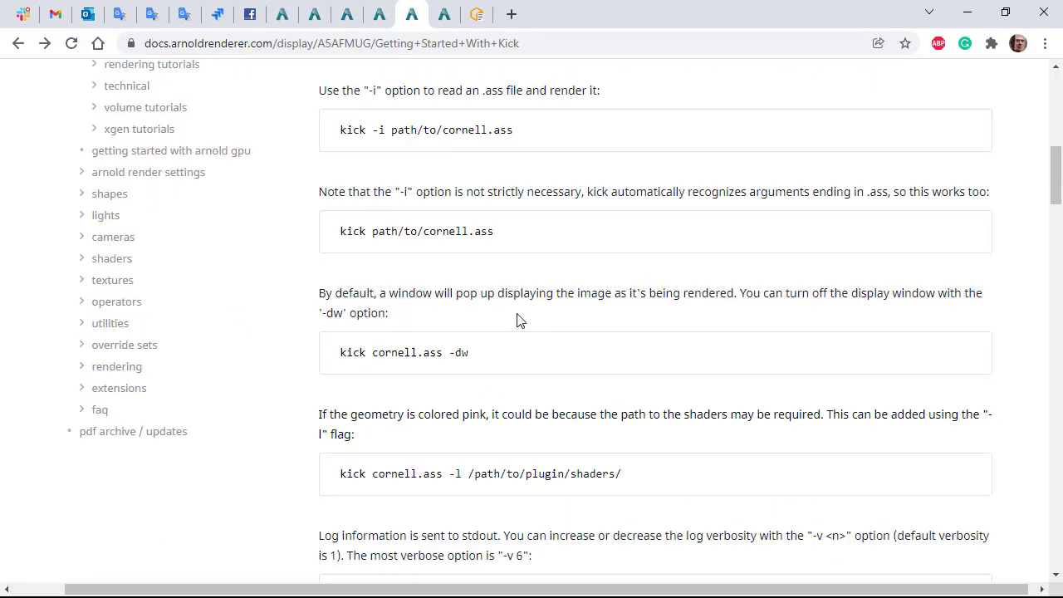
{"action": "scroll", "coordinate": [517, 321], "scroll_direction": "up", "scroll_amount": 11}
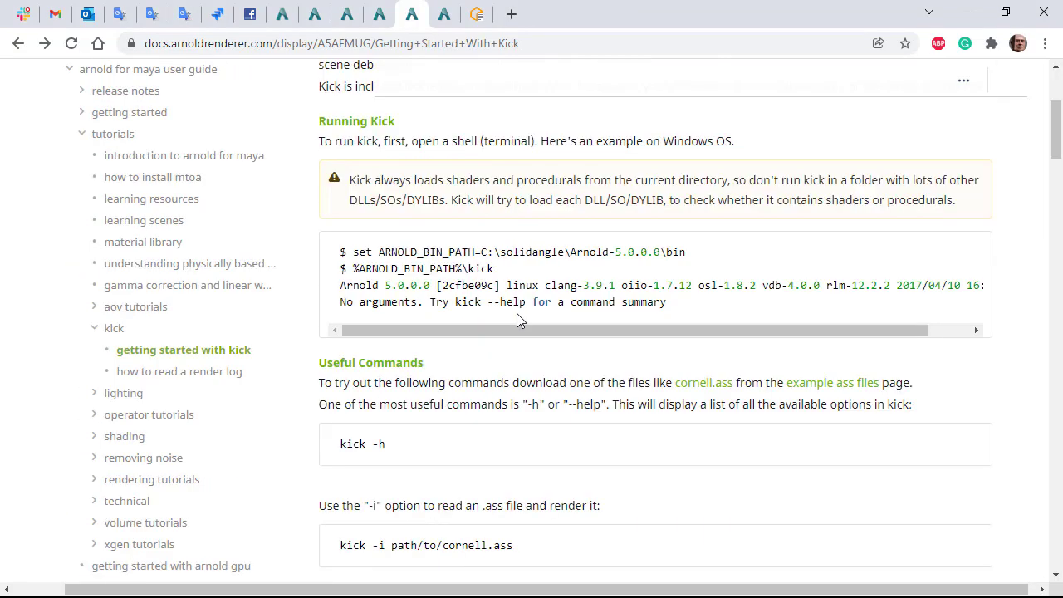
Step: Pick out the -dp flag in batch.txt and search for it on the Getting Started With Kick page
{"action": "key", "text": "alt+Tab"}
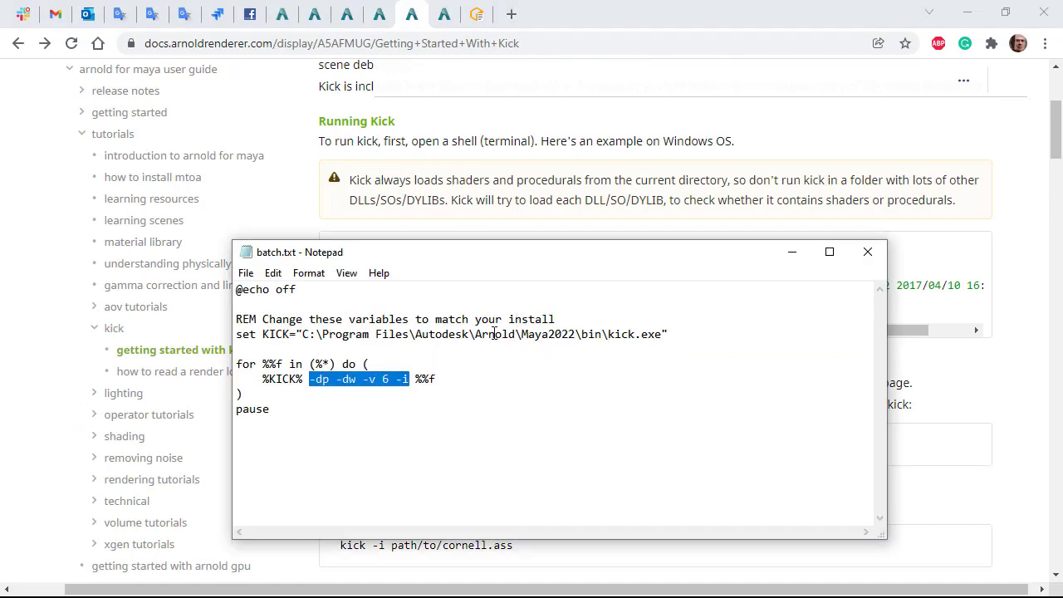
{"action": "left_click", "coordinate": [372, 407]}
{"action": "left_click_drag", "start_coordinate": [311, 379], "coordinate": [335, 378]}
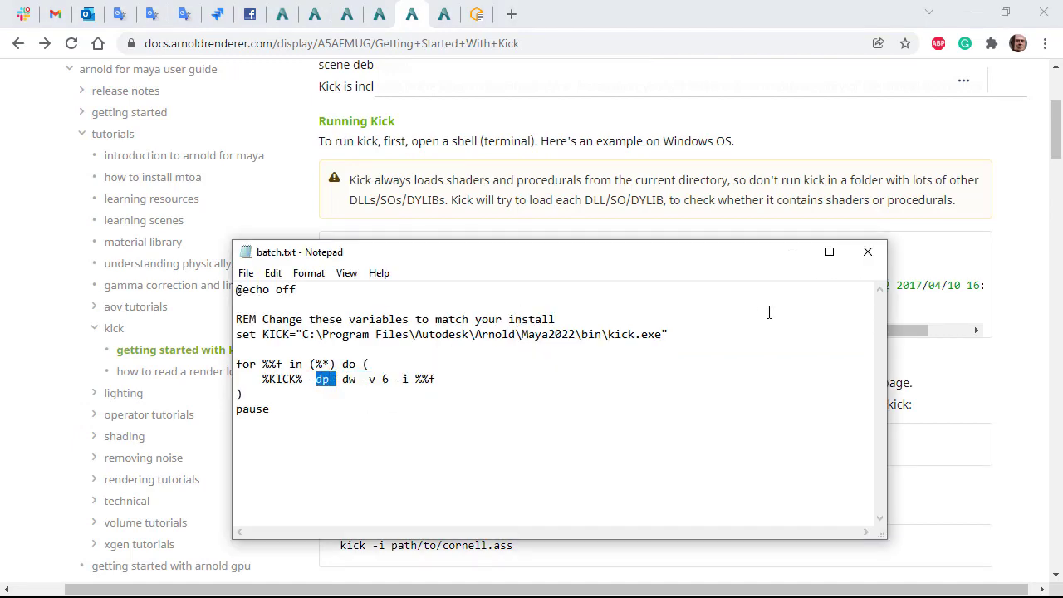
{"action": "left_click", "coordinate": [935, 378]}
{"action": "key", "text": "ctrl+f"}
{"action": "type", "text": "-dp"}
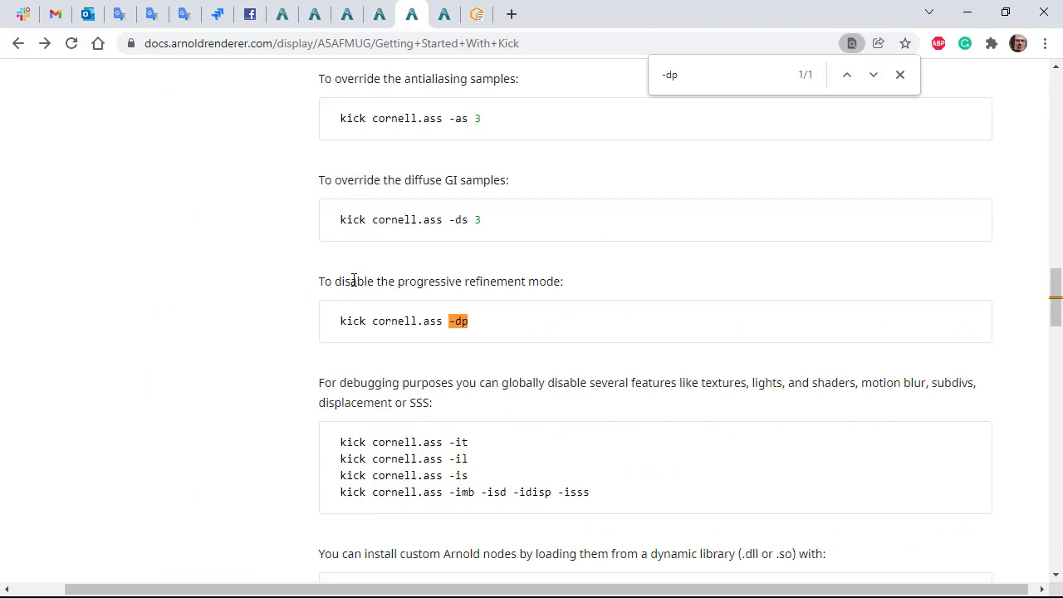
Step: Read the -dp description on the Kick page, pick out the -dw flag in batch.txt, and search the page for -dw
{"action": "left_click_drag", "start_coordinate": [351, 281], "coordinate": [564, 282]}
{"action": "key", "text": "alt+Tab"}
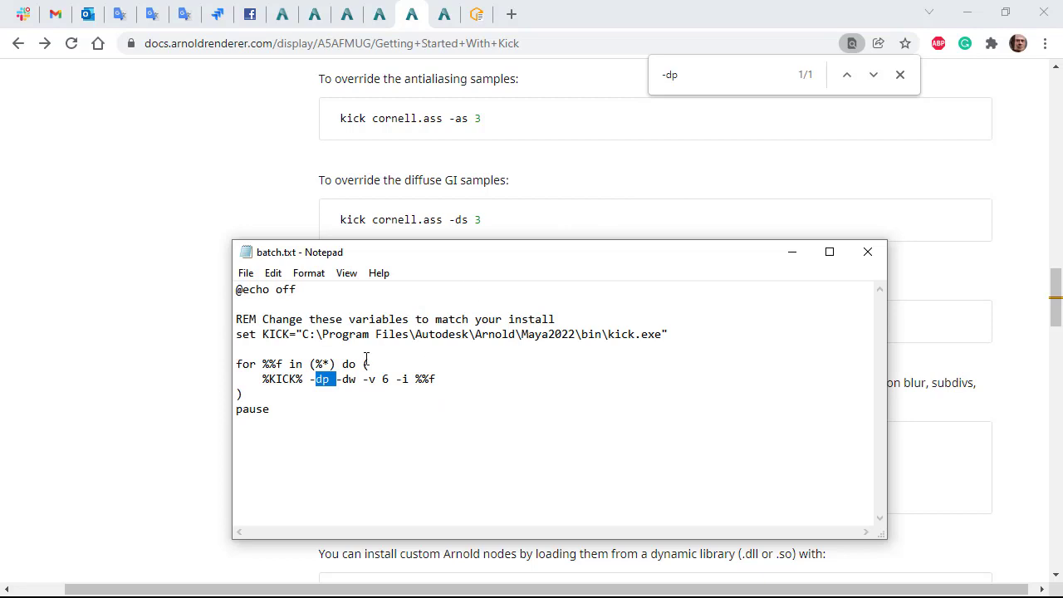
{"action": "left_click_drag", "start_coordinate": [336, 379], "coordinate": [363, 380]}
{"action": "key", "text": "alt+Tab"}
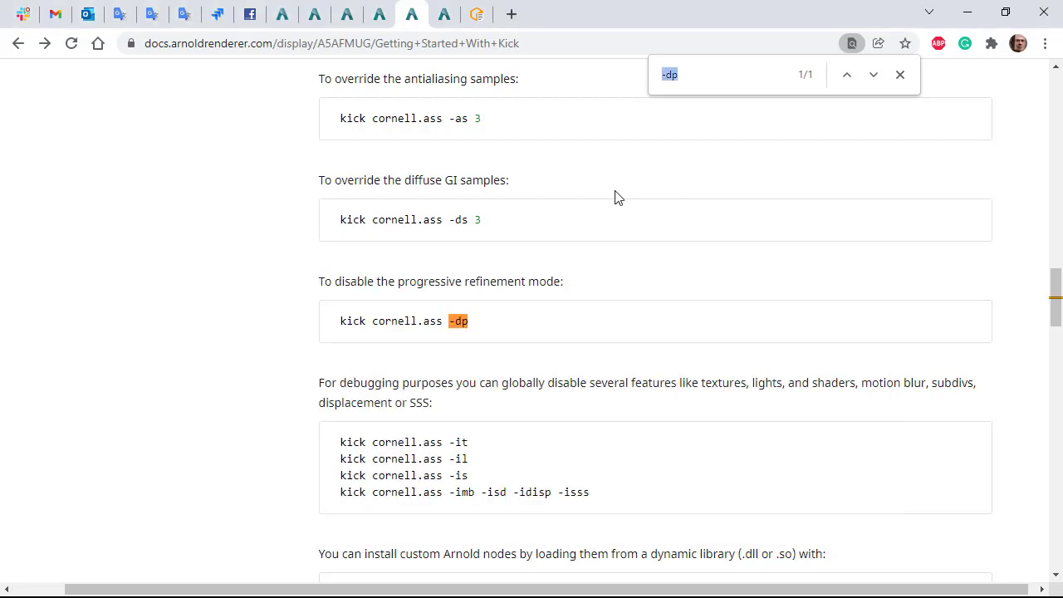
{"action": "type", "text": "-dw"}
{"action": "key", "text": "Return"}
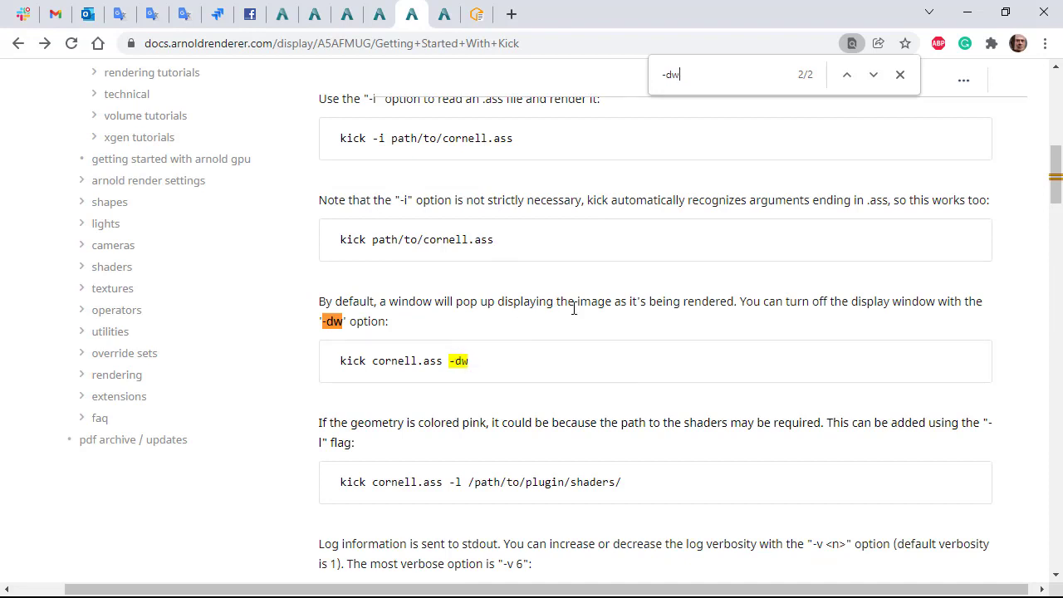
Step: Pick out the -v 6 flag in batch.txt and search for -v on the Getting Started With Kick page in Chrome
{"action": "key", "text": "alt+Tab"}
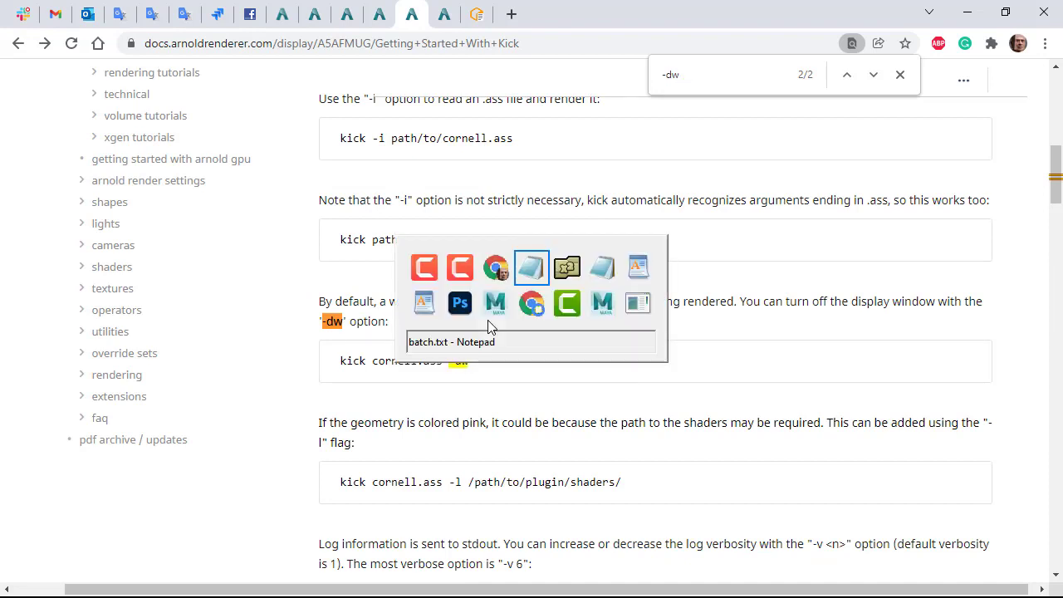
{"action": "left_click_drag", "start_coordinate": [362, 380], "coordinate": [386, 382]}
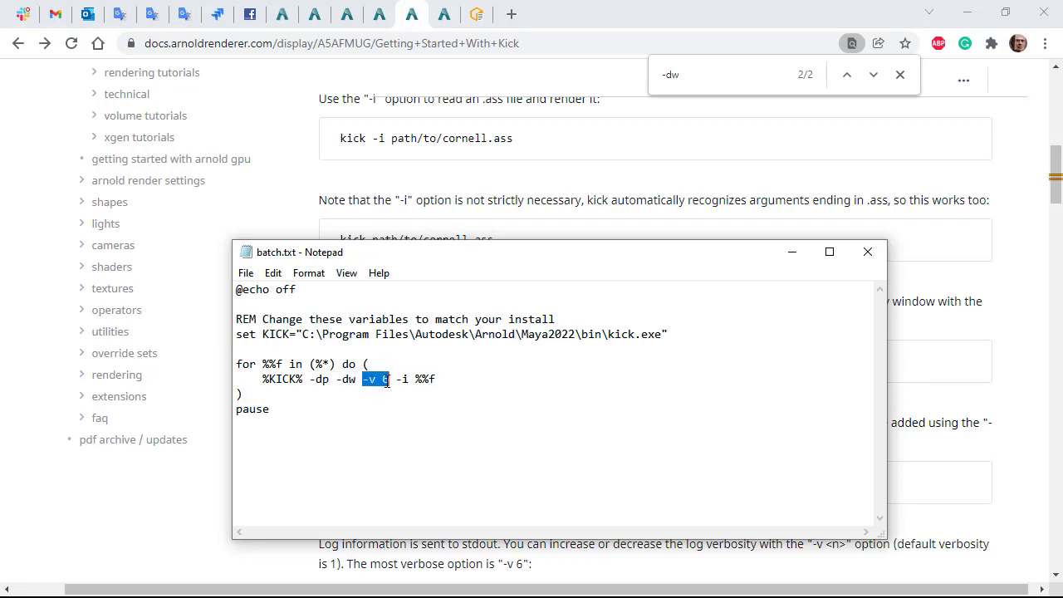
{"action": "left_click", "coordinate": [564, 206]}
{"action": "key", "text": "ctrl+f"}
{"action": "type", "text": "-"}
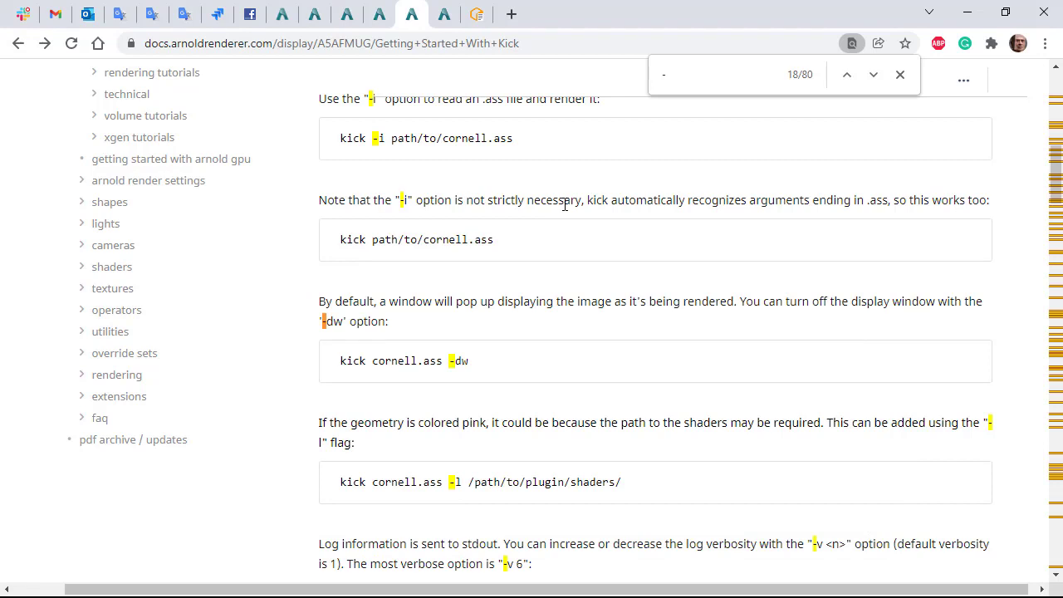
{"action": "type", "text": "v"}
{"action": "key", "text": "Return"}
Step: Read the log verbosity and "-v 0" descriptions on the Kick page, and return to batch.txt in Notepad
{"action": "left_click_drag", "start_coordinate": [632, 378], "coordinate": [826, 383]}
{"action": "left_click", "coordinate": [598, 410]}
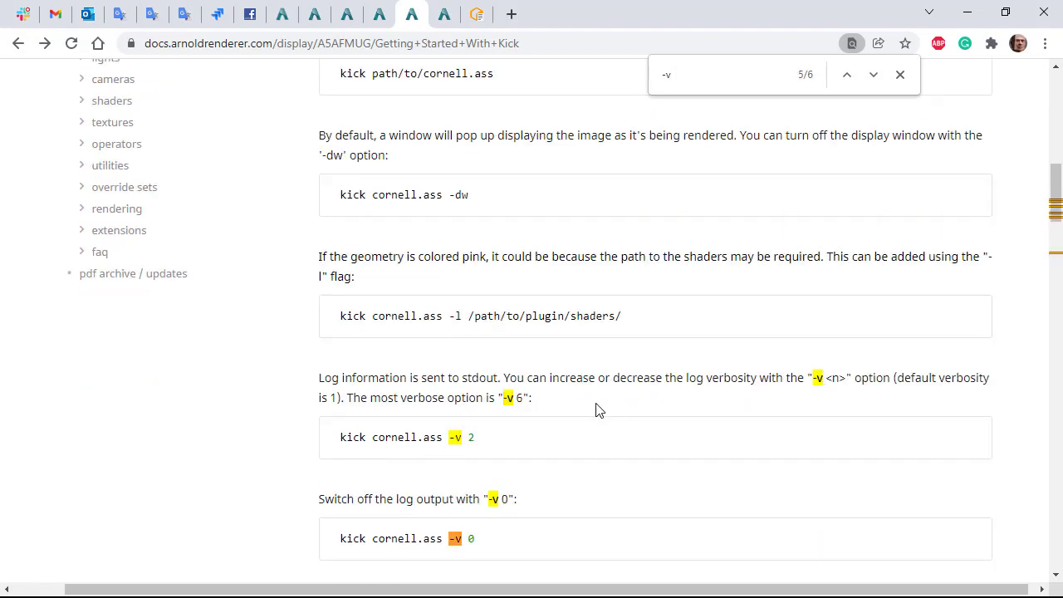
{"action": "left_click_drag", "start_coordinate": [463, 499], "coordinate": [531, 503]}
{"action": "left_click", "coordinate": [531, 503]}
{"action": "key", "text": "alt+Tab"}
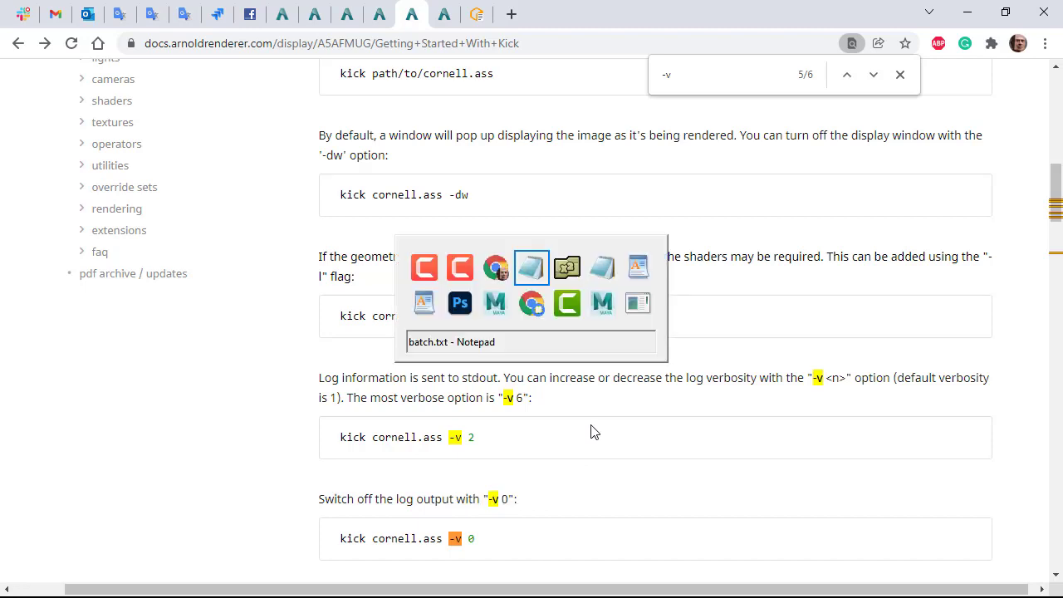
{"action": "left_click", "coordinate": [515, 381]}
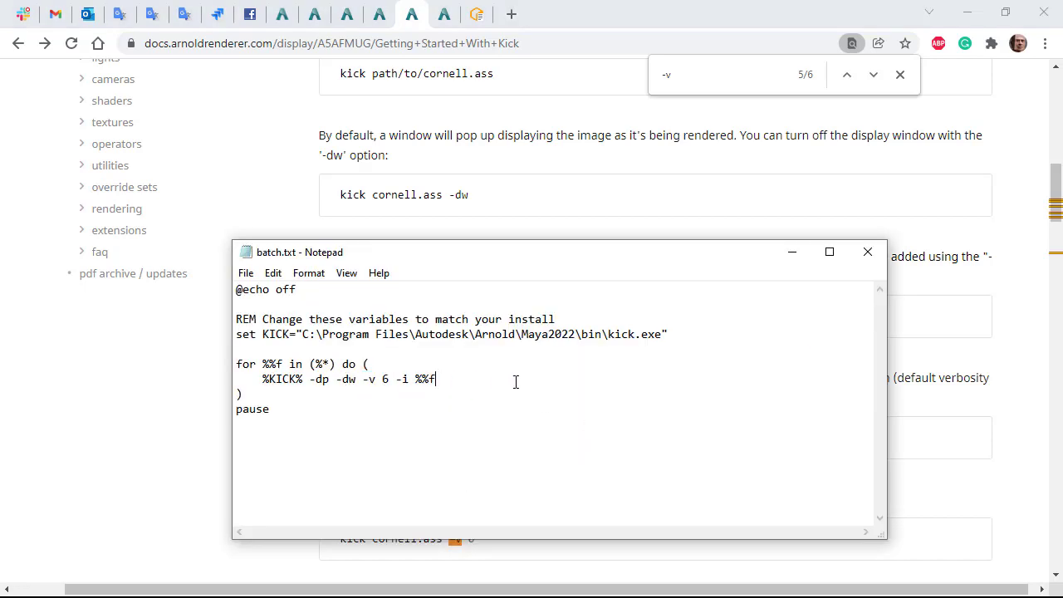
Step: Switch to the data folder in xplorer² and rename batch.txt as batch.bat
{"action": "key", "text": "alt+Tab"}
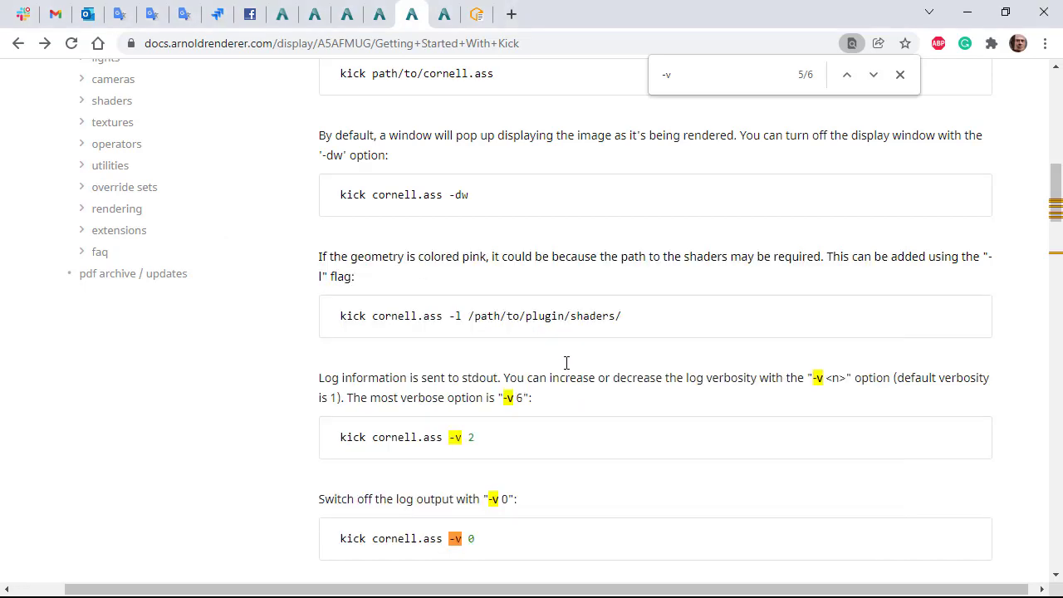
{"action": "key", "text": "alt+Tab"}
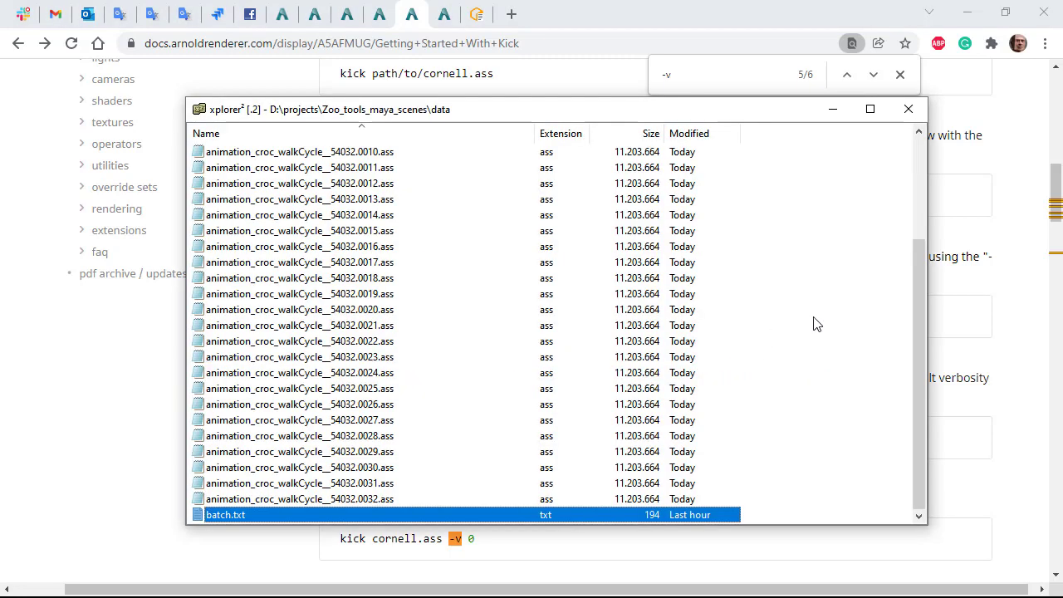
{"action": "key", "text": "F2"}
{"action": "key", "text": "End"}
{"action": "key", "text": "BackSpace"}
{"action": "key", "text": "BackSpace"}
{"action": "key", "text": "BackSpace"}
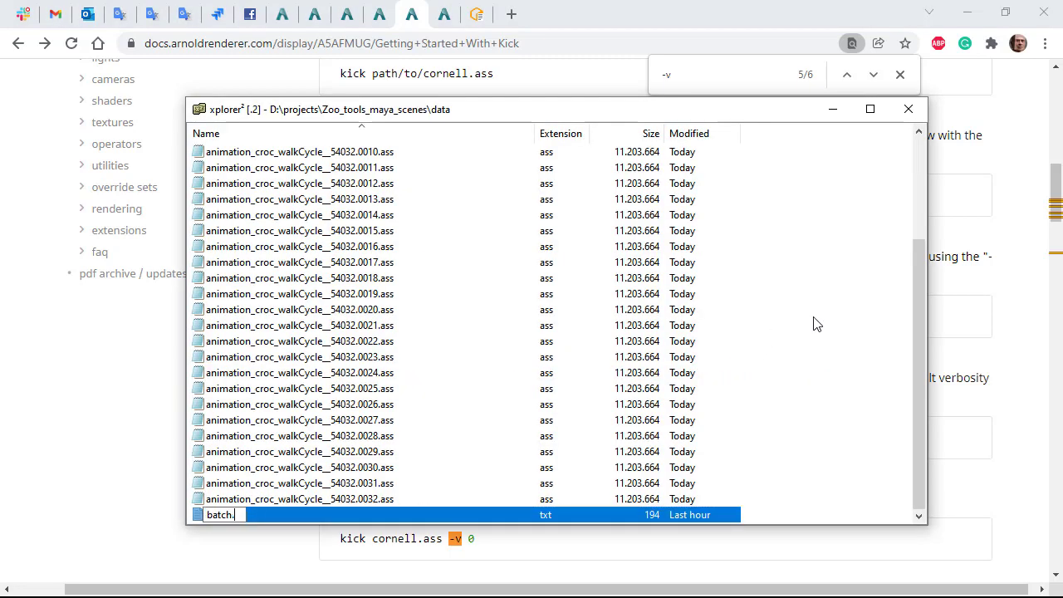
{"action": "type", "text": "bat"}
{"action": "key", "text": "Return"}
{"action": "key", "text": "Return"}
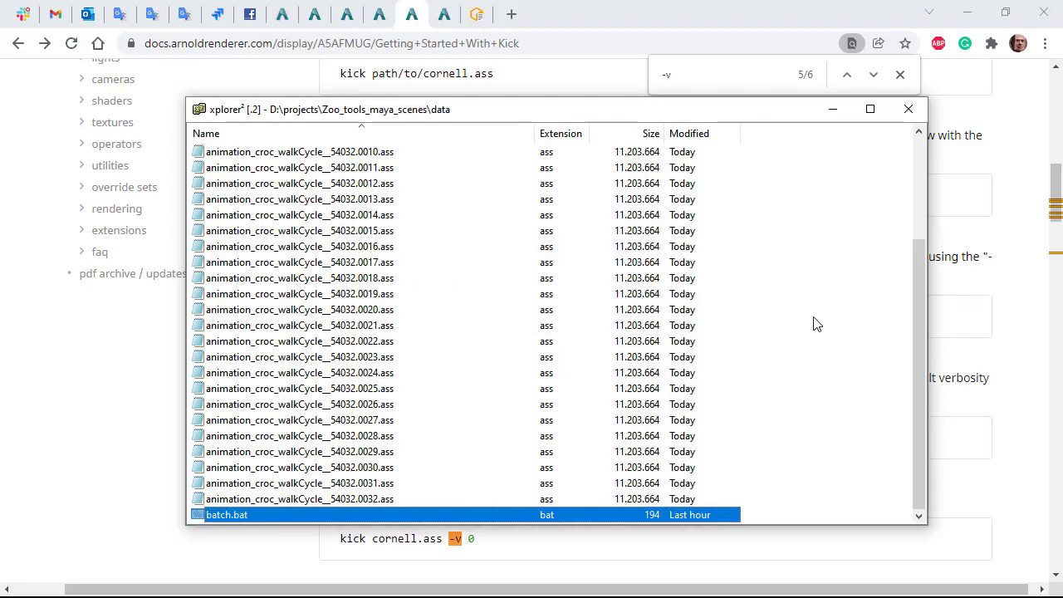
Step: Select all the animation_croc_walkCycle .ass files and run batch.bat on them to render the sequence with kick
{"action": "key", "text": "Home"}
{"action": "key", "text": "shift+End"}
{"action": "key", "text": "shift+Up"}
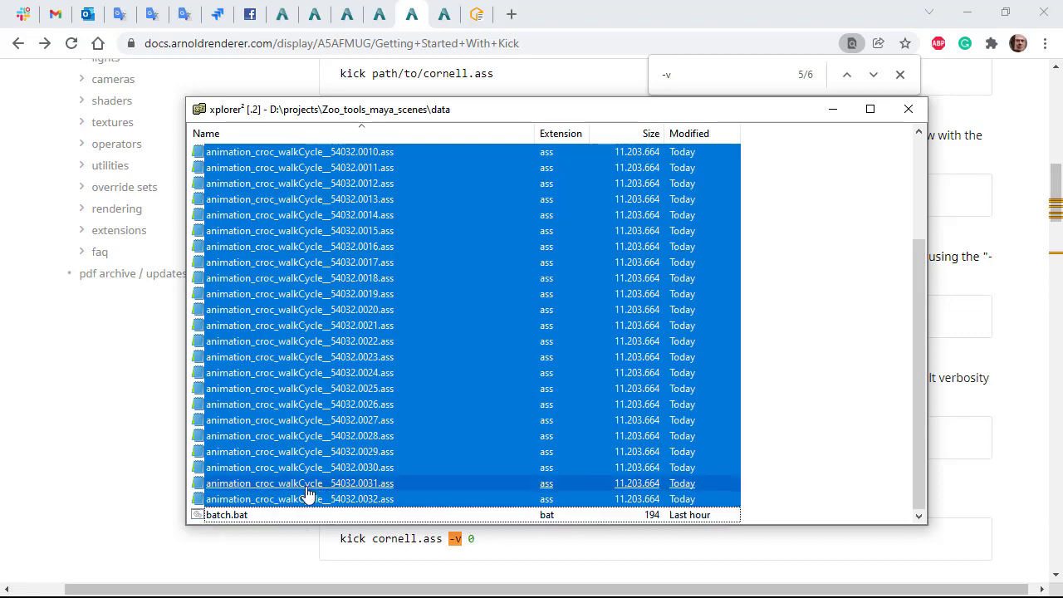
{"action": "left_click_drag", "start_coordinate": [309, 498], "coordinate": [221, 530]}
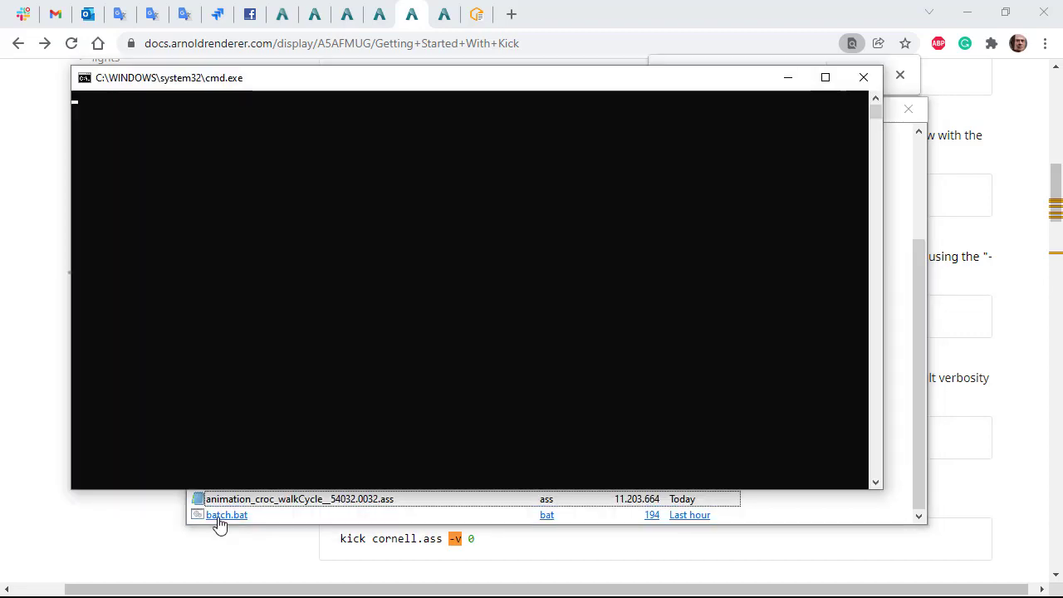
{"action": "left_click", "coordinate": [498, 284]}
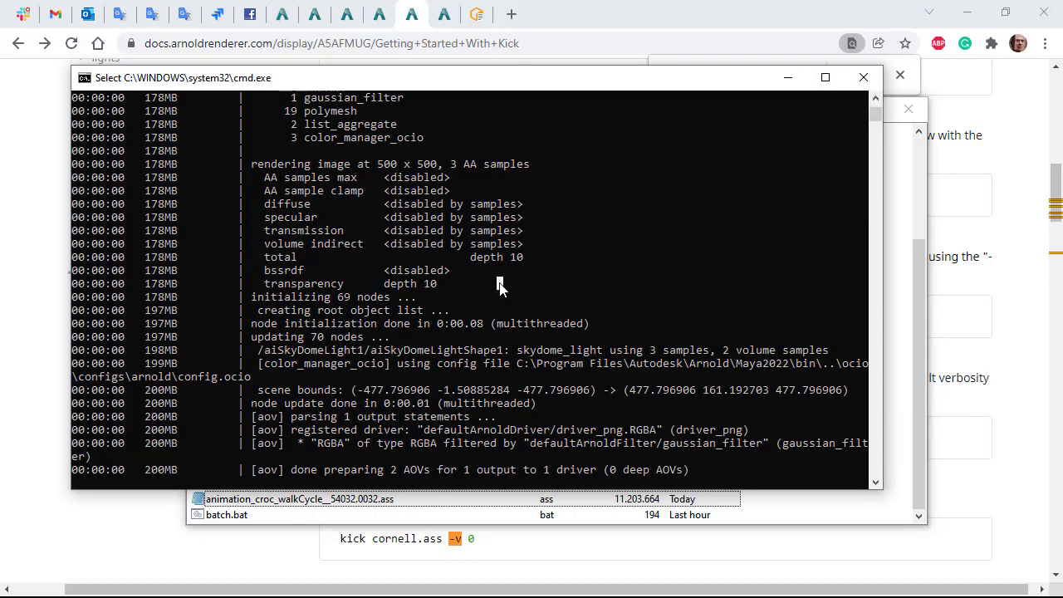
{"action": "right_click", "coordinate": [499, 284]}
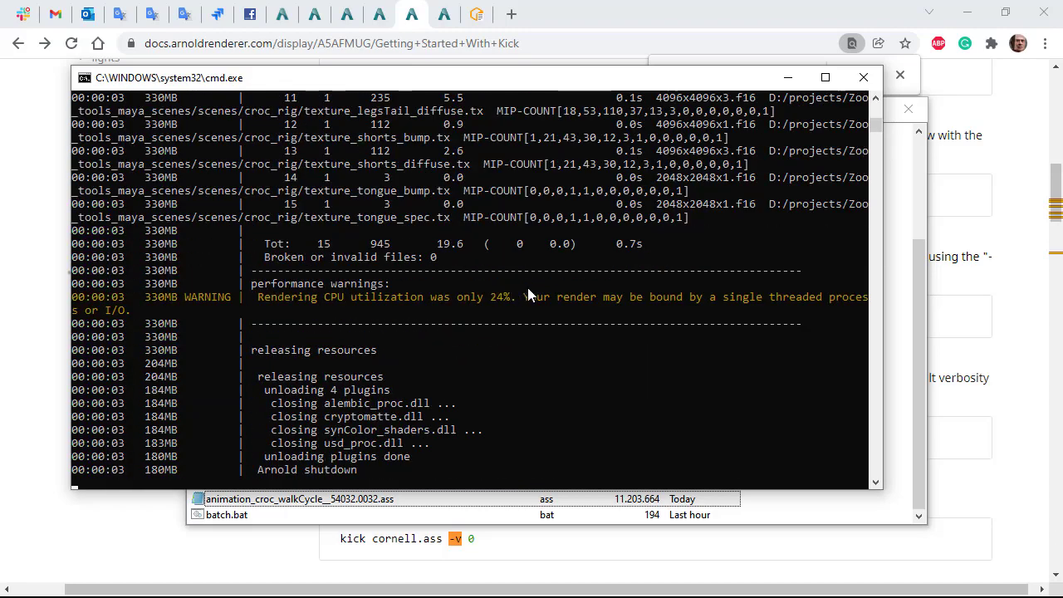
Step: Open the project's images folder in xplorer² and show its files as thumbnails to check the rendered frames
{"action": "left_click", "coordinate": [895, 268]}
{"action": "key", "text": "BackSpace"}
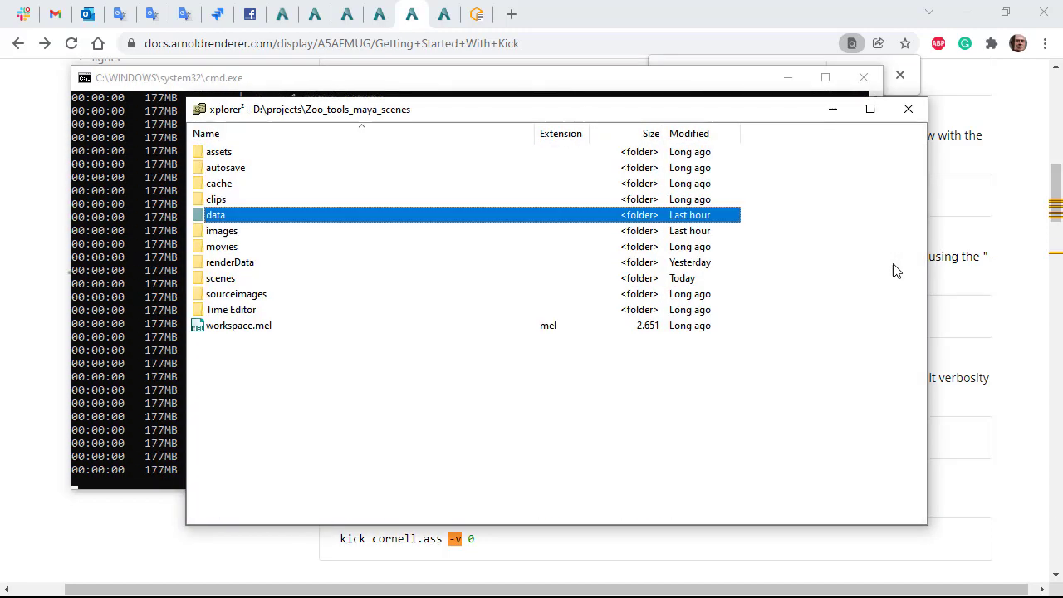
{"action": "key", "text": "Down"}
{"action": "key", "text": "Return"}
{"action": "key", "text": "ctrl+shift+7"}
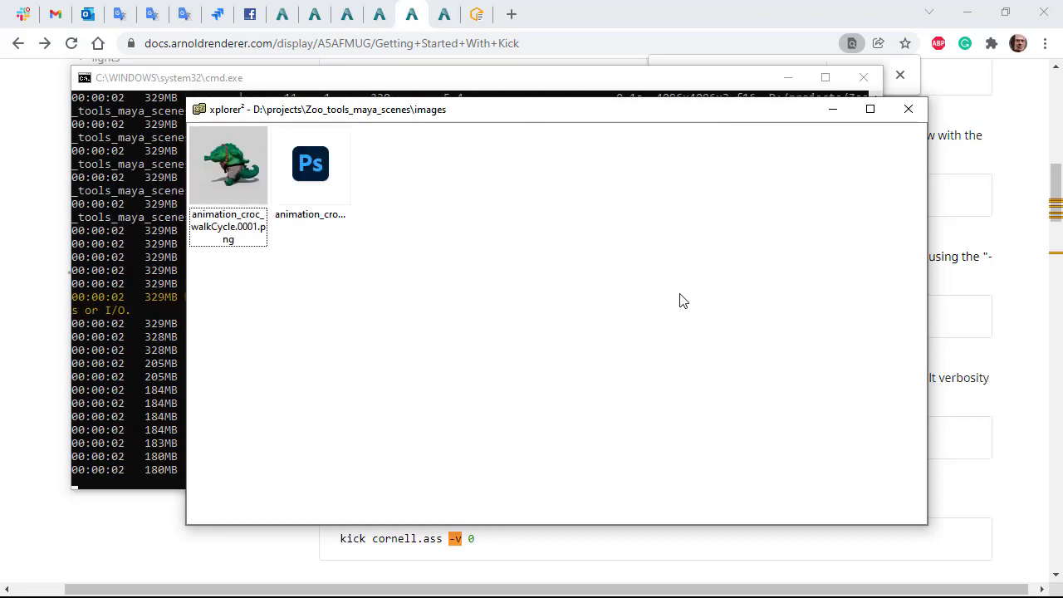